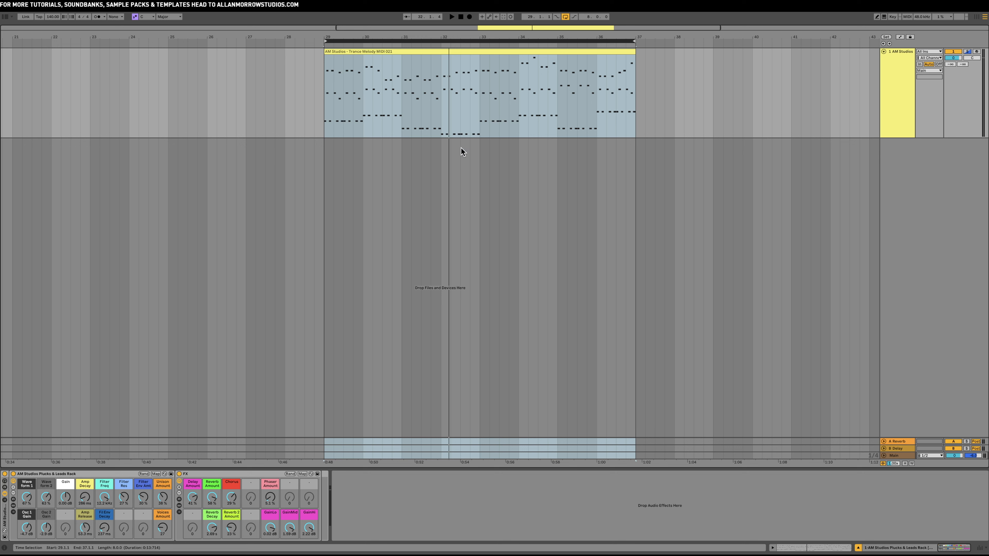
# - Select the loop range around the trance melody clip and play it back
pyautogui.click(466, 176)
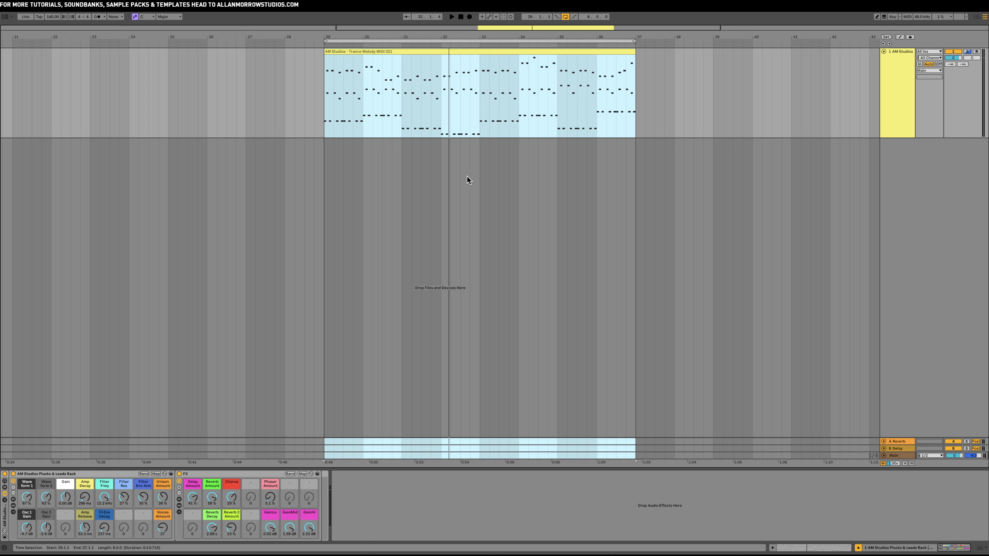
pyautogui.click(505, 40)
pyautogui.press('space')
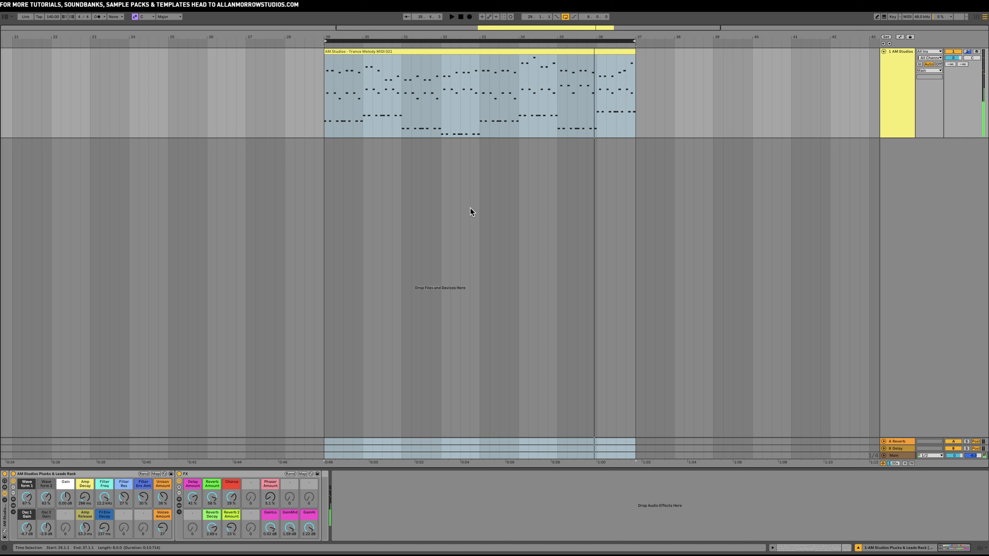
# - Duplicate the plucks and leads track together with its melody clip and select the duplicate
pyautogui.rightClick(888, 70)
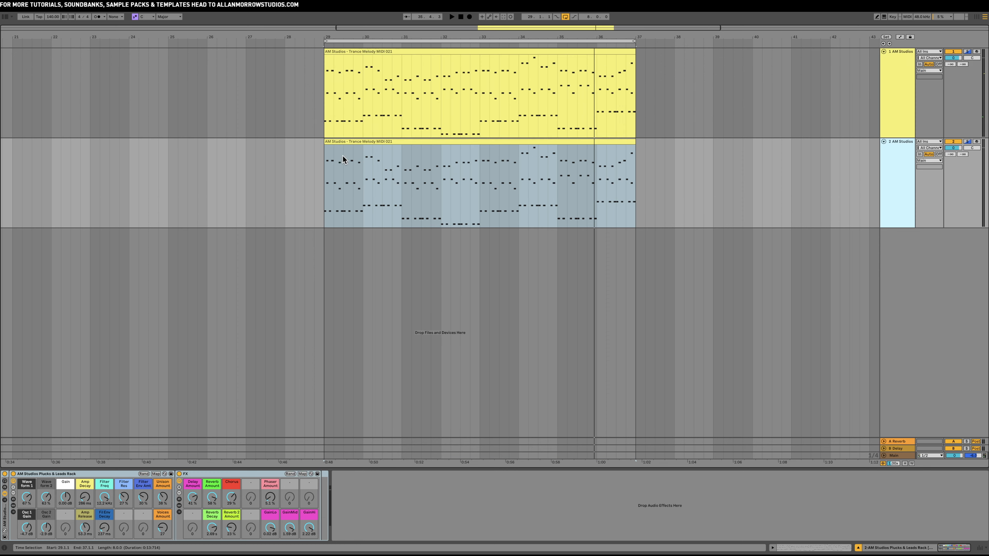
pyautogui.click(454, 140)
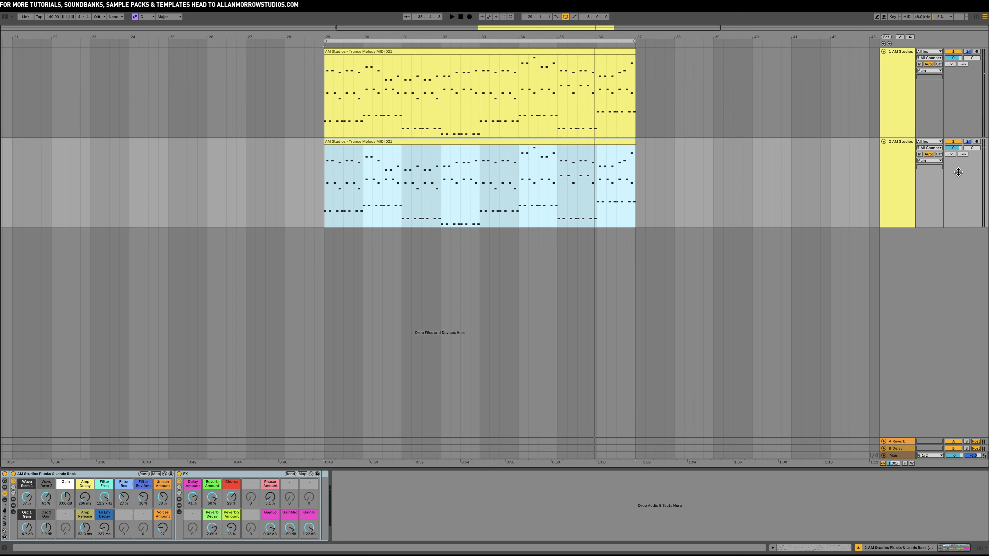
pyautogui.click(896, 182)
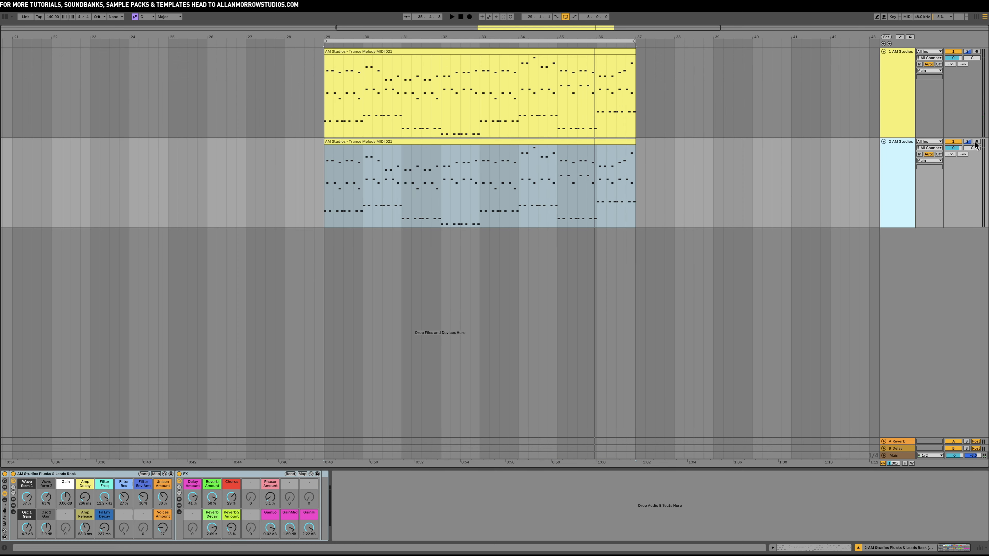
# - Randomize the duplicate track's Plucks & Leads Rack macros, solo the track and play it
pyautogui.click(144, 474)
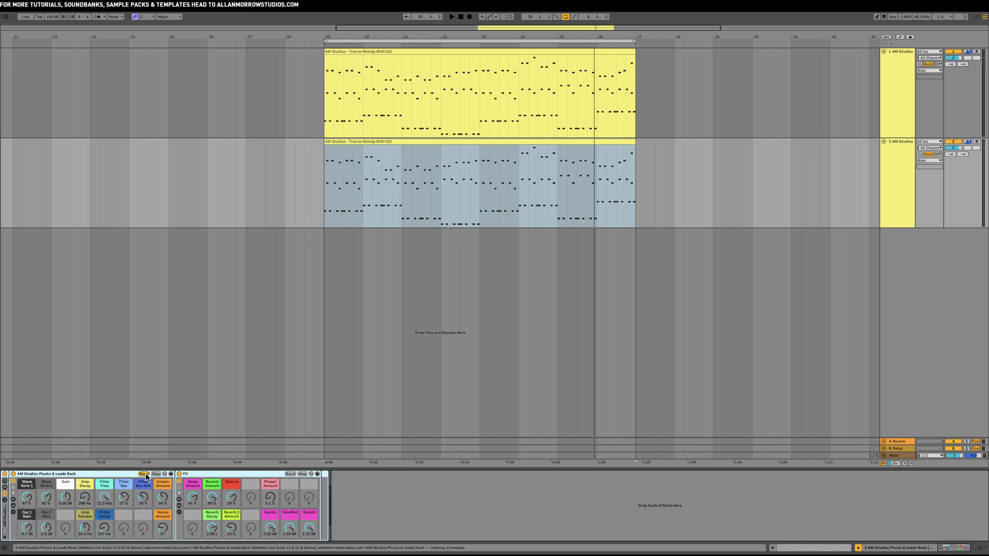
pyautogui.click(967, 142)
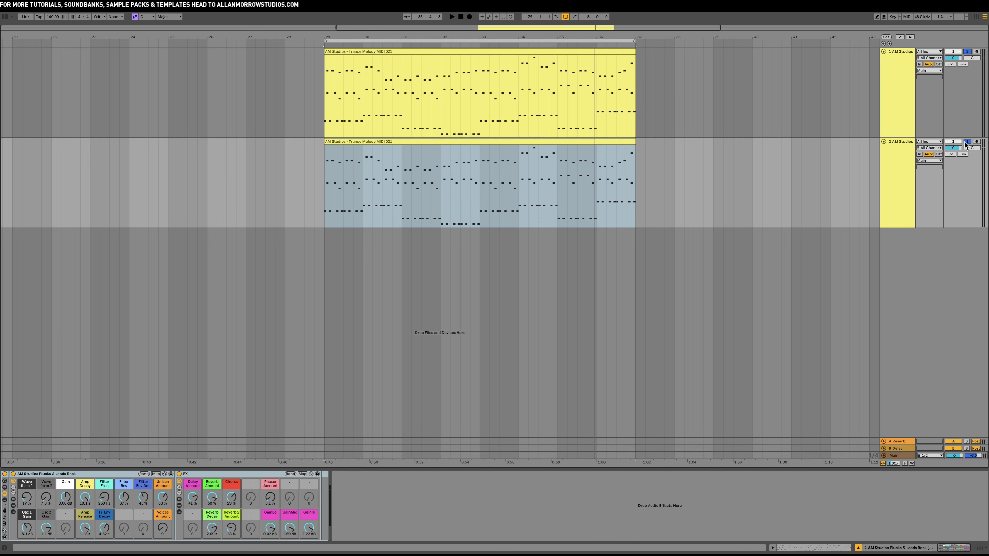
pyautogui.press('space')
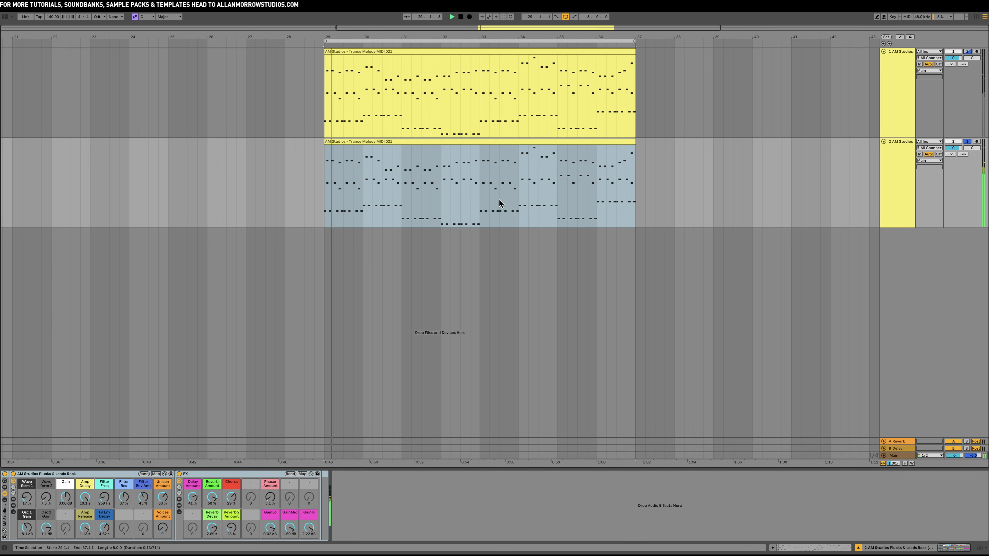
# - Randomize the duplicate's rack macros several more times and audition the sound together with the original track
pyautogui.click(143, 474)
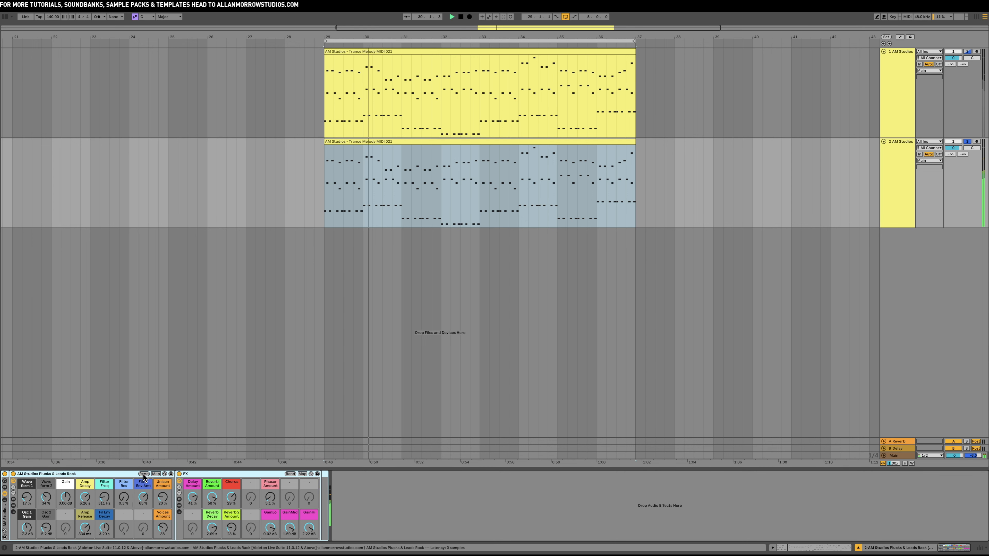
pyautogui.click(143, 474)
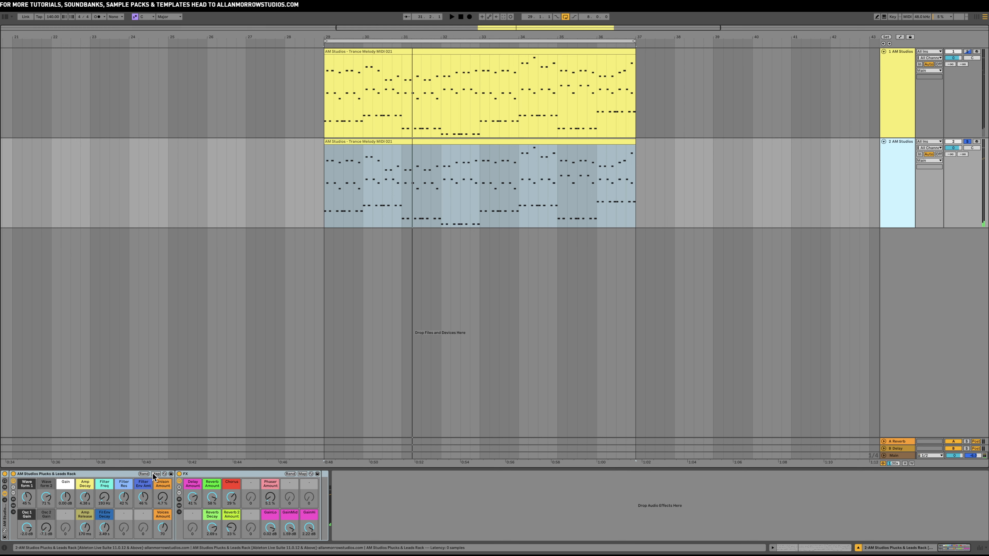
pyautogui.click(143, 474)
pyautogui.press('space')
pyautogui.click(144, 474)
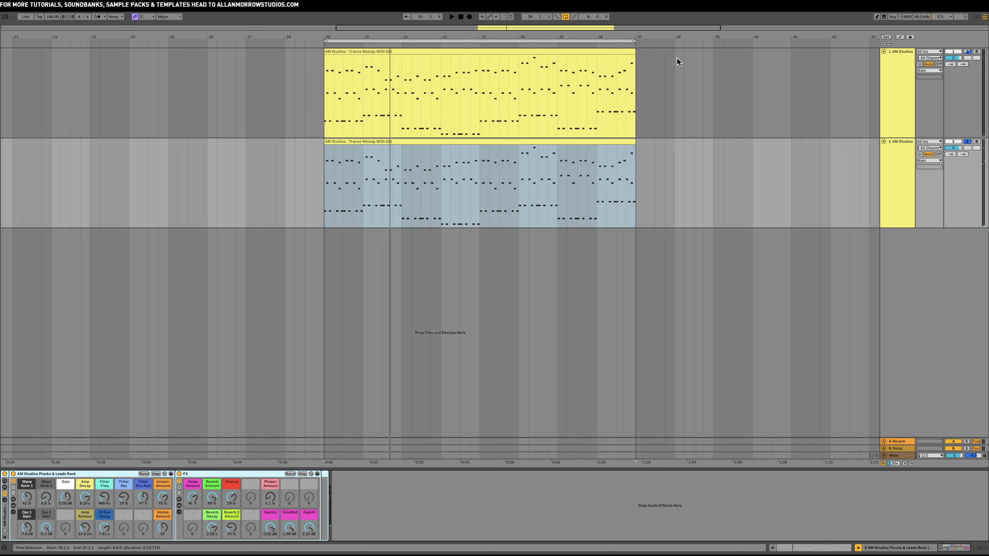
pyautogui.press('space')
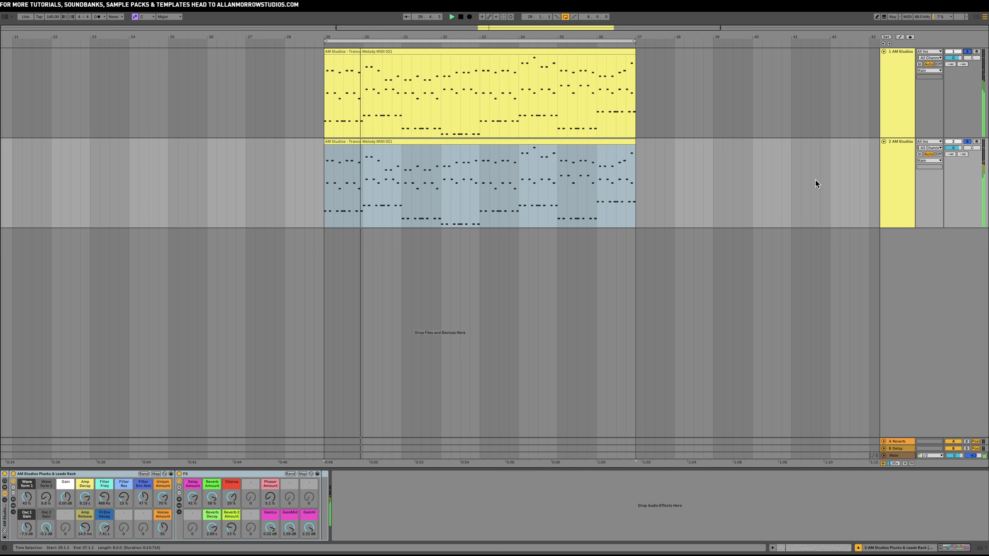
pyautogui.press('space')
# - In the duplicate track's clip, delete the notes of bars 1 to 4 except the last few in each bar
pyautogui.doubleClick(453, 142)
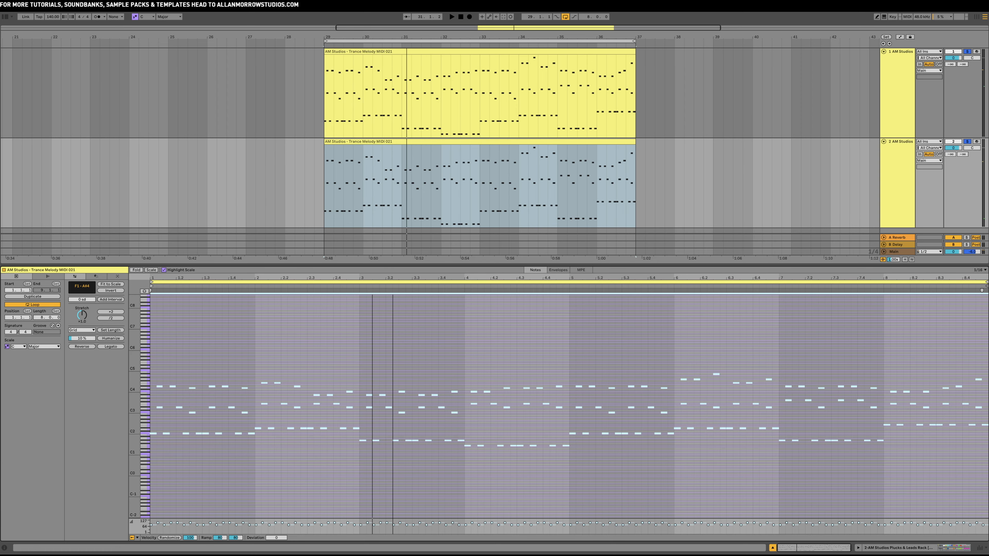
pyautogui.click(425, 481)
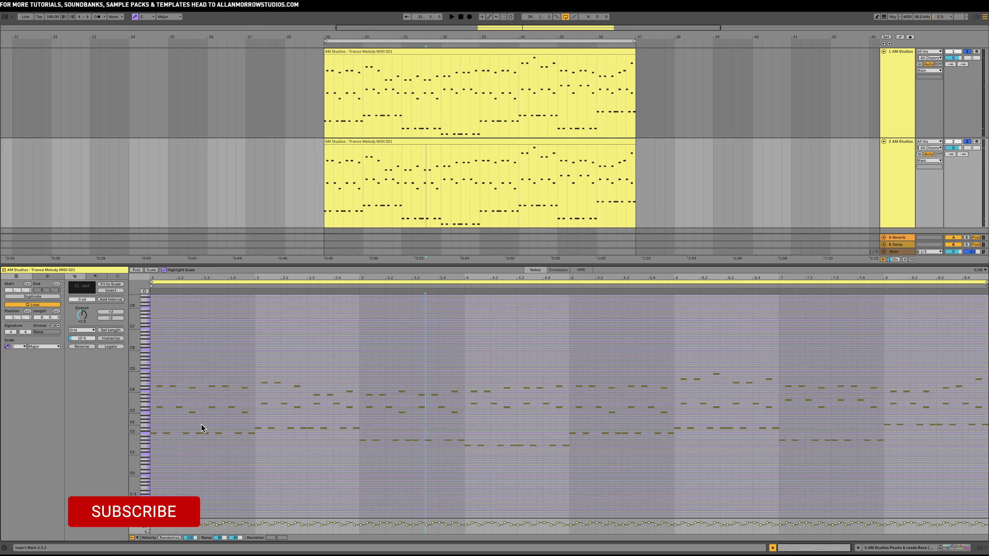
pyautogui.moveTo(231, 444); pyautogui.dragTo(154, 339)
pyautogui.press('Delete')
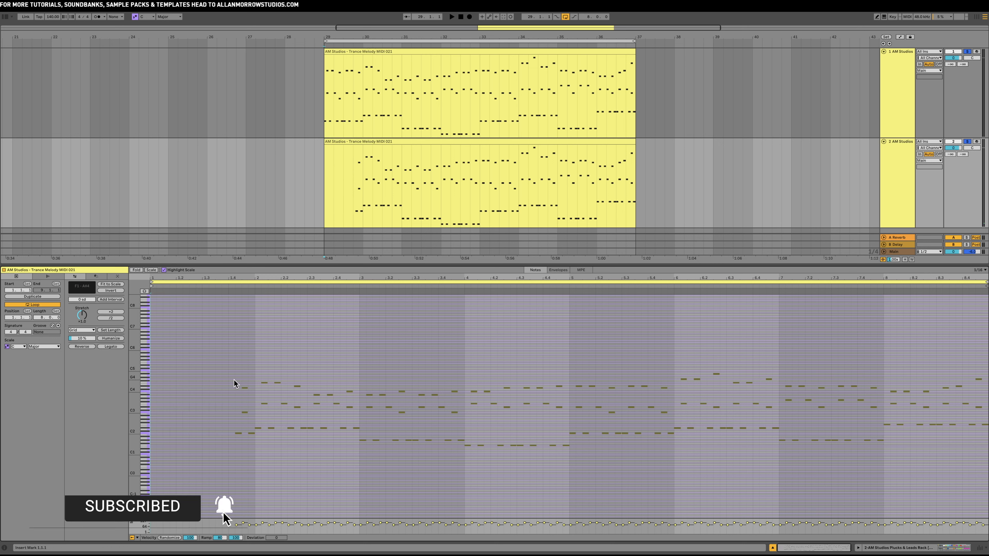
pyautogui.moveTo(261, 371); pyautogui.dragTo(327, 468)
pyautogui.press('Delete')
pyautogui.moveTo(364, 366); pyautogui.dragTo(434, 471)
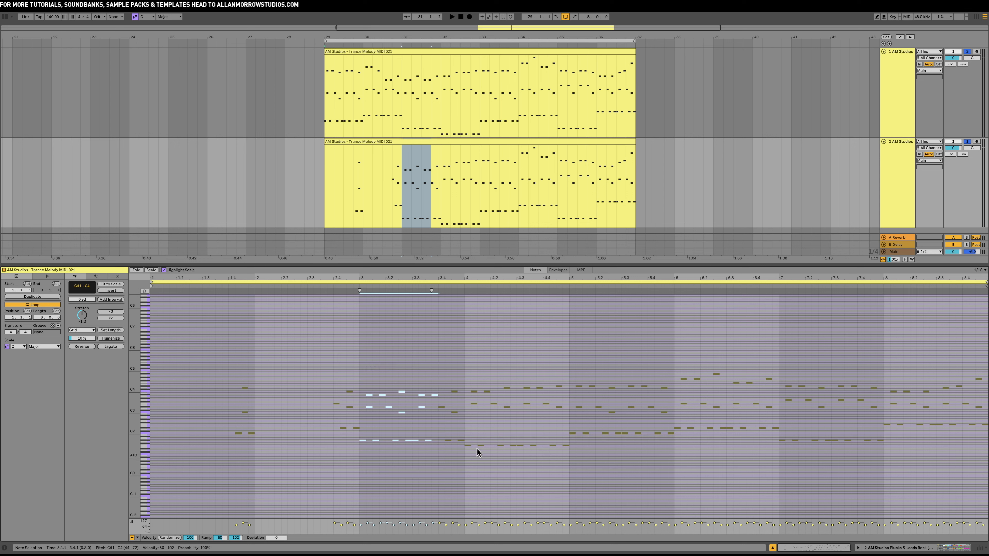
pyautogui.press('Delete')
pyautogui.moveTo(467, 371); pyautogui.dragTo(538, 470)
pyautogui.press('Delete')
# - Delete all but the closing notes in bars 5 to 8 of the duplicate's clip and play both tracks
pyautogui.moveTo(571, 360); pyautogui.dragTo(643, 459)
pyautogui.press('Delete')
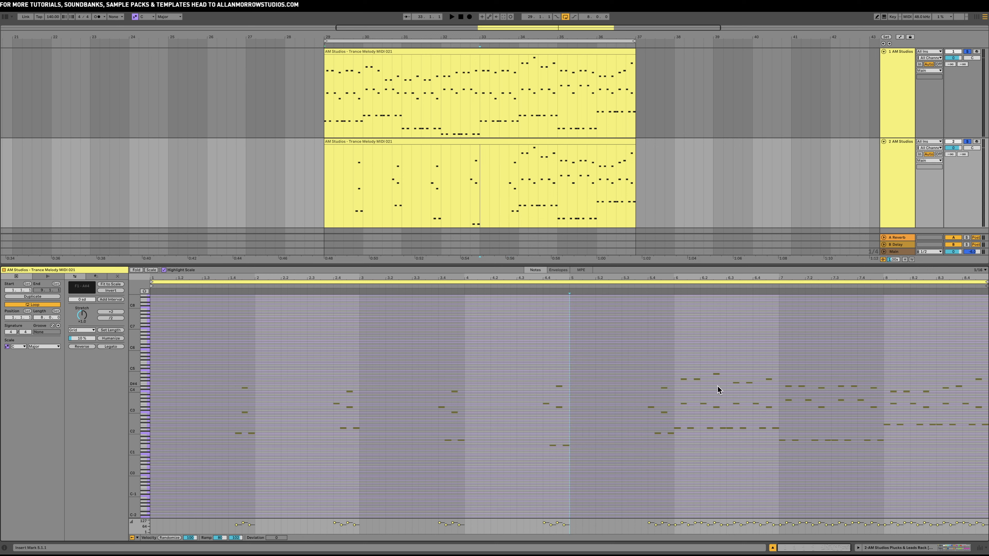
pyautogui.moveTo(681, 353); pyautogui.dragTo(748, 467)
pyautogui.press('Delete')
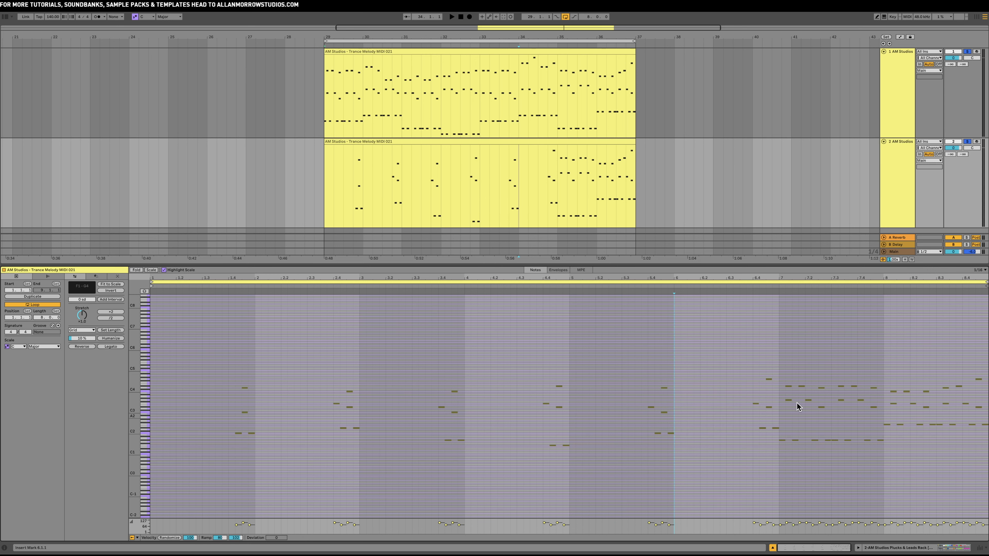
pyautogui.moveTo(785, 357); pyautogui.dragTo(852, 477)
pyautogui.press('Delete')
pyautogui.moveTo(888, 350); pyautogui.dragTo(958, 466)
pyautogui.press('Delete')
pyautogui.press('space')
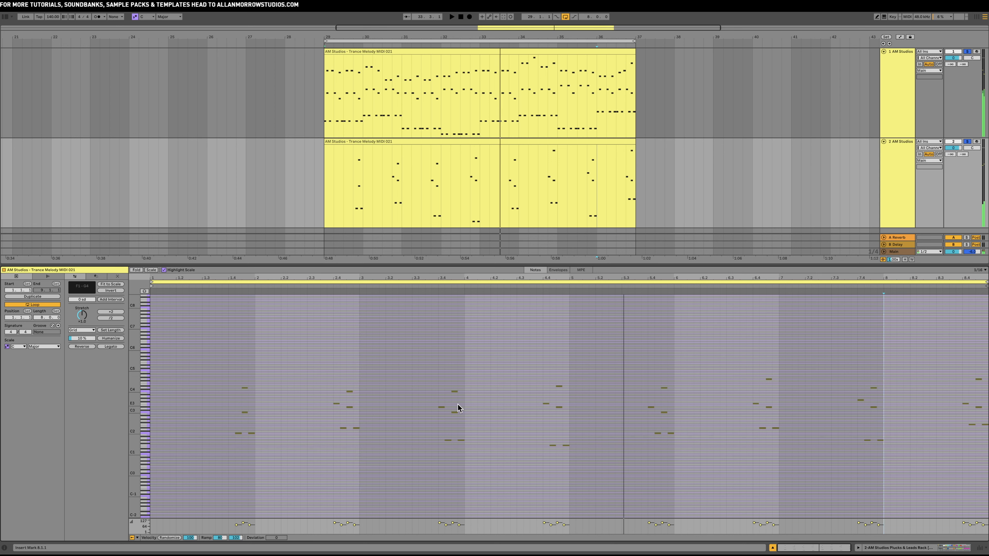
# - Show the second track's device chain and randomize its Plucks & Leads Rack macros twice during playback
pyautogui.click(909, 189)
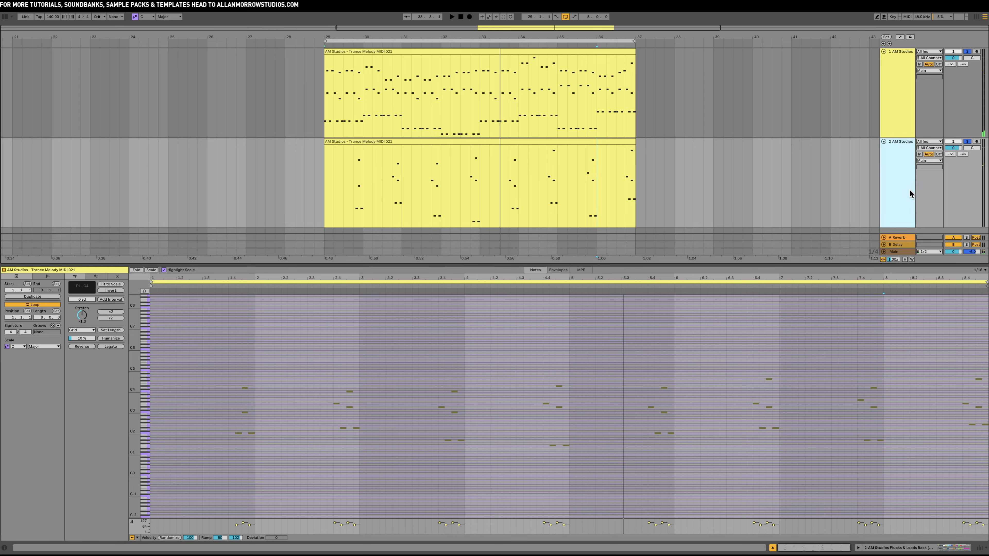
pyautogui.click(900, 548)
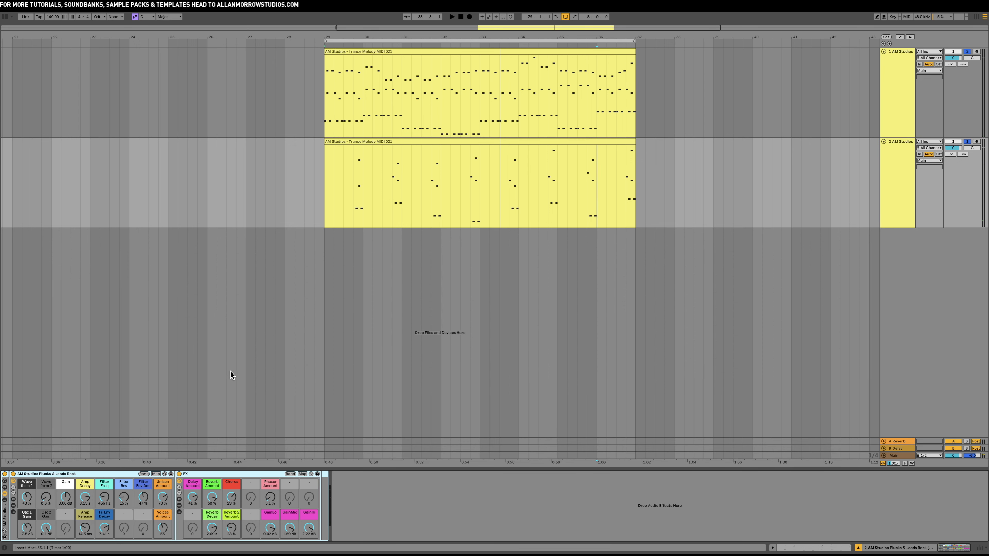
pyautogui.click(144, 474)
pyautogui.press('space')
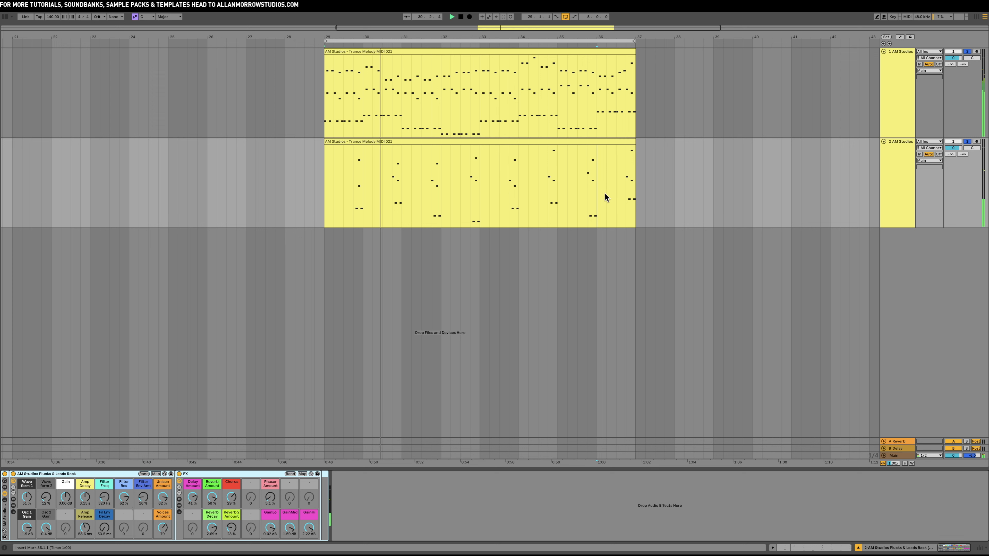
pyautogui.click(143, 473)
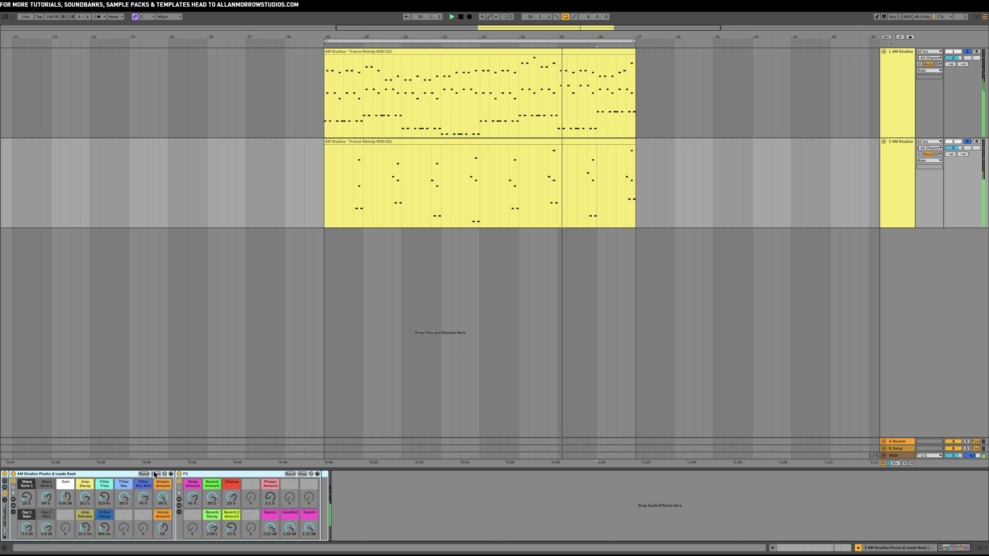
# - Set the rack's Amp Decay to about 475 ms and Filter Freq to about 1.1 kHz and audition the result
pyautogui.moveTo(88, 503)
pyautogui.mouseDown()
pyautogui.moveTo(88, 521)
pyautogui.moveTo(104, 492)
pyautogui.mouseUp()
pyautogui.press('space')
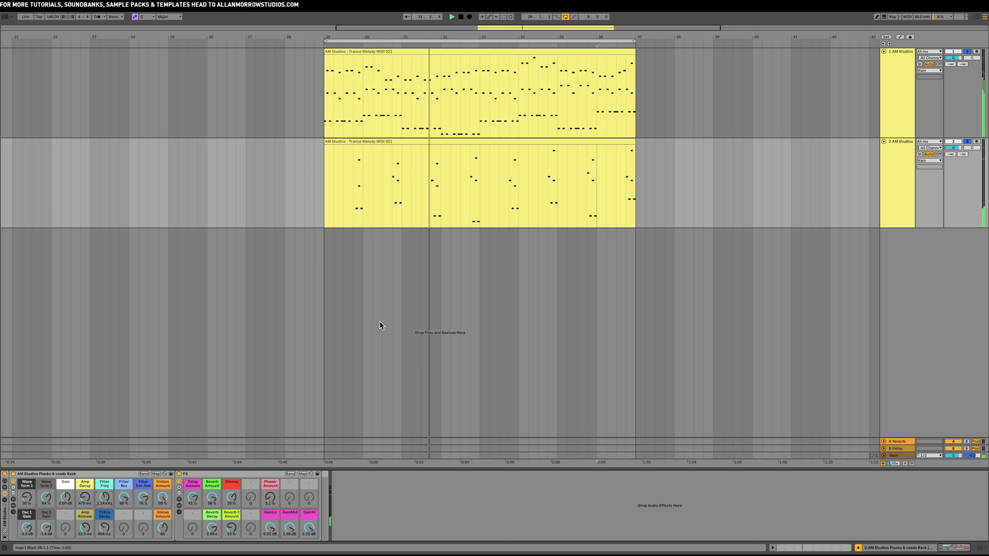
pyautogui.click(444, 141)
pyautogui.press('space')
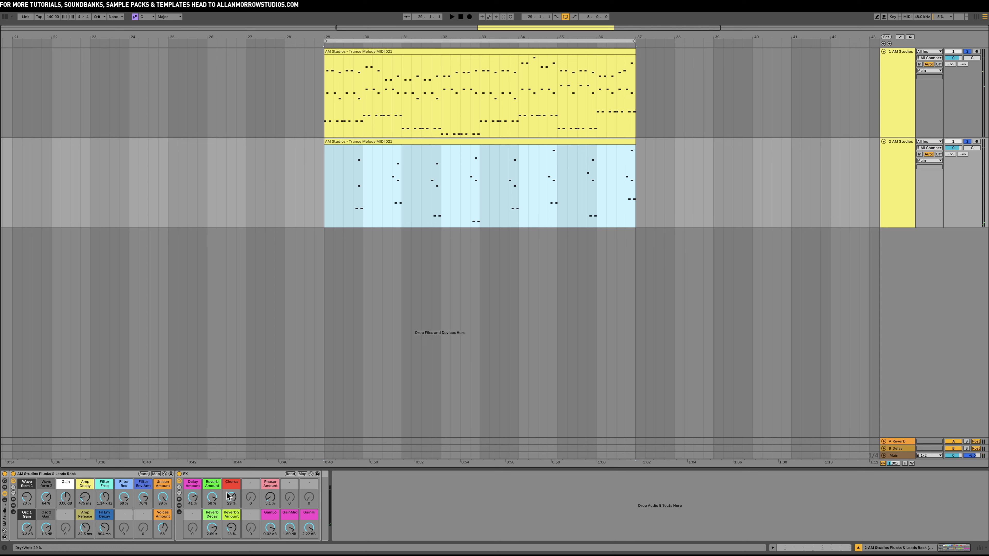
# - Set the FX rack's Delay Amount to about 49 % and add the Echo effect to the second track
pyautogui.moveTo(191, 497); pyautogui.dragTo(191, 496)
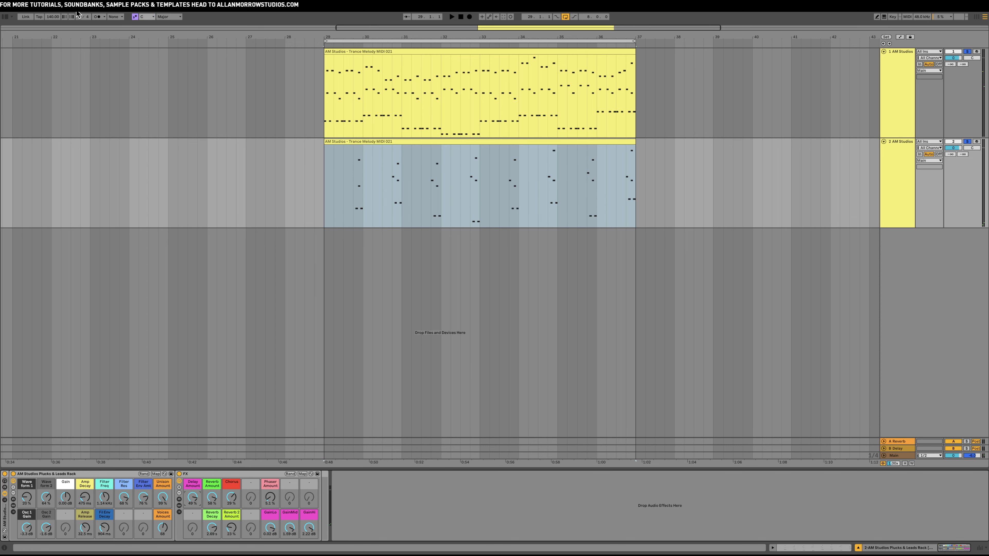
pyautogui.click(5, 17)
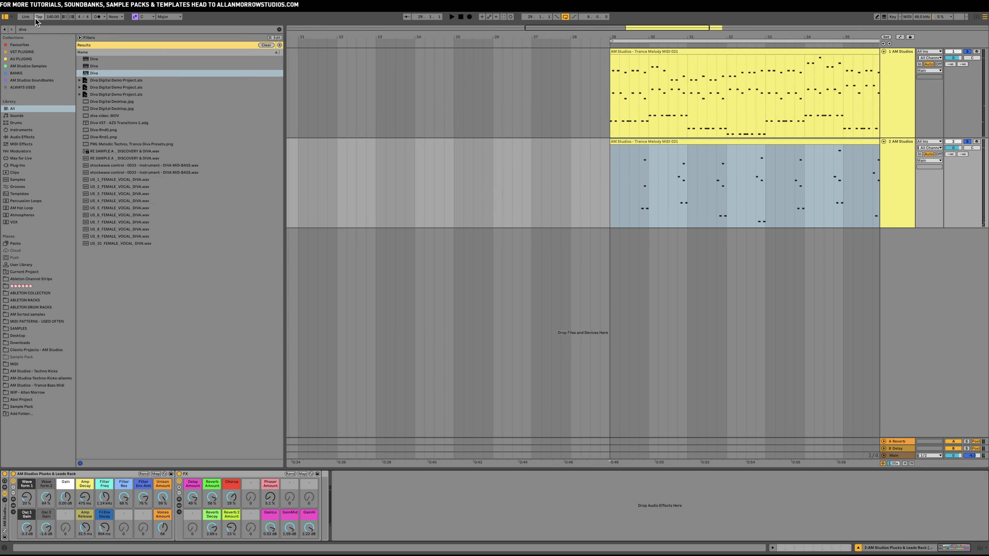
pyautogui.write('echo')
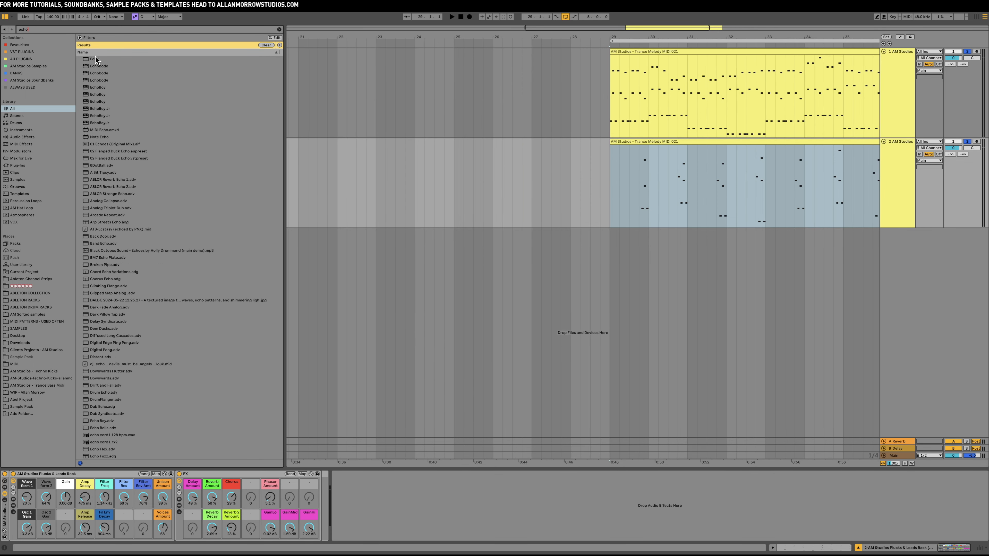
pyautogui.click(102, 58)
pyautogui.doubleClick(102, 57)
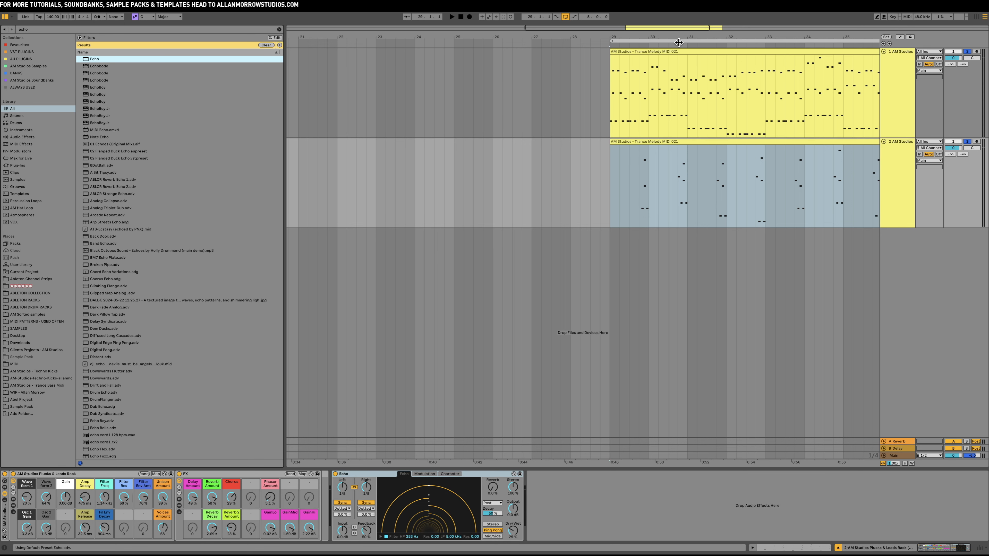
pyautogui.click(5, 17)
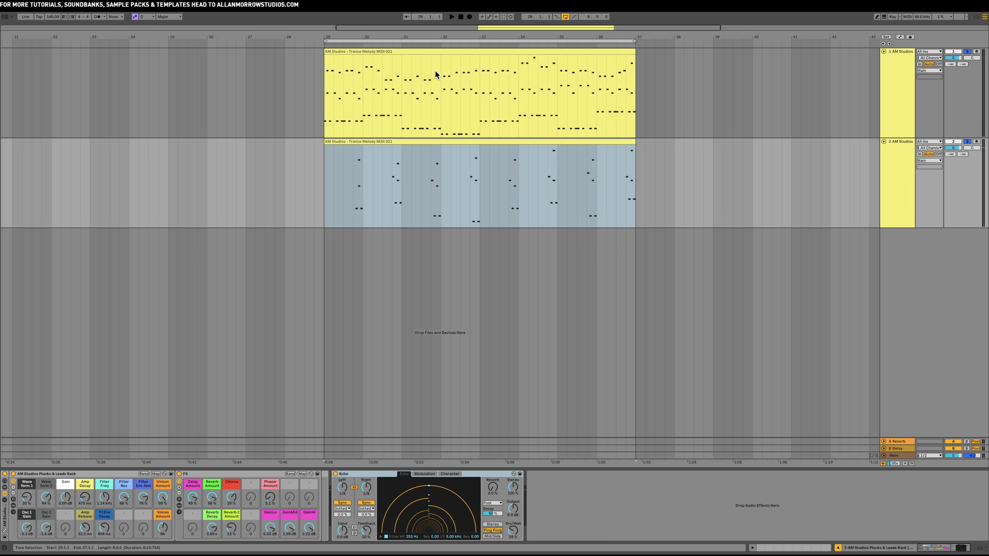
# - Replace the second track's clip with a copy of the first track's full melody clip
pyautogui.click(509, 142)
pyautogui.press('Delete')
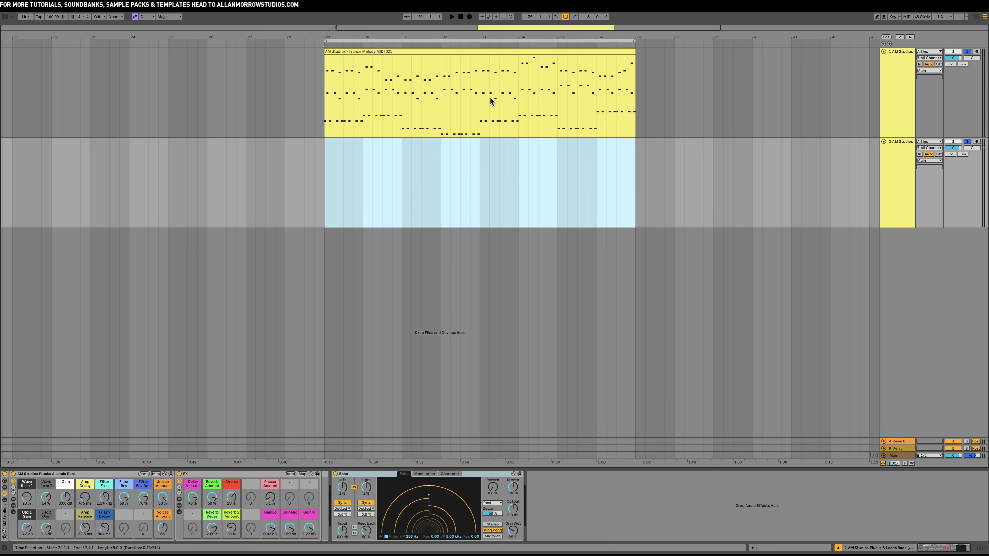
pyautogui.click(486, 53)
pyautogui.moveTo(488, 53); pyautogui.dragTo(486, 145)
# - In the second track's clip, delete all notes in bars 1 to 4 except the opening notes of each bar
pyautogui.doubleClick(486, 142)
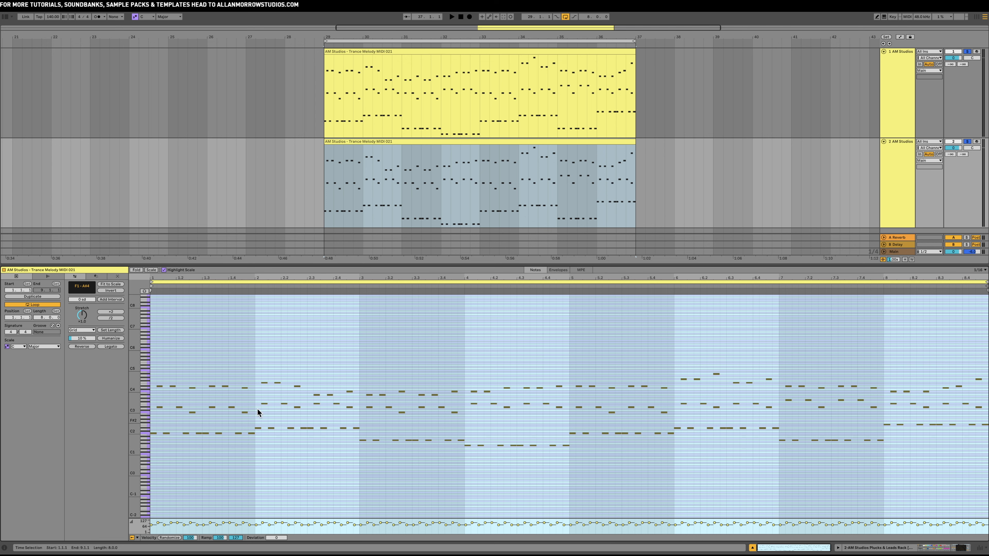
pyautogui.moveTo(168, 370); pyautogui.dragTo(248, 461)
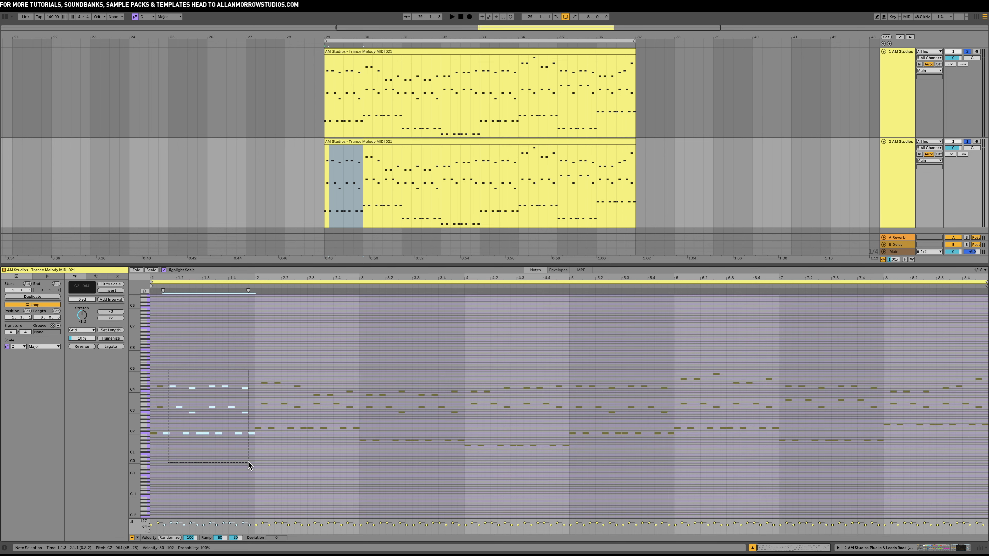
pyautogui.press('Delete')
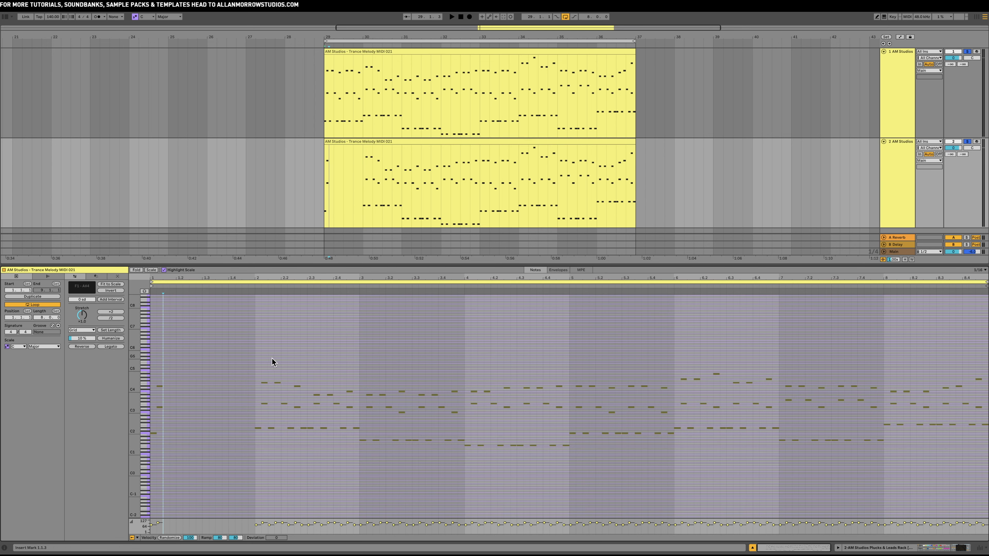
pyautogui.moveTo(270, 359)
pyautogui.mouseDown()
pyautogui.moveTo(284, 443)
pyautogui.moveTo(355, 478)
pyautogui.mouseUp()
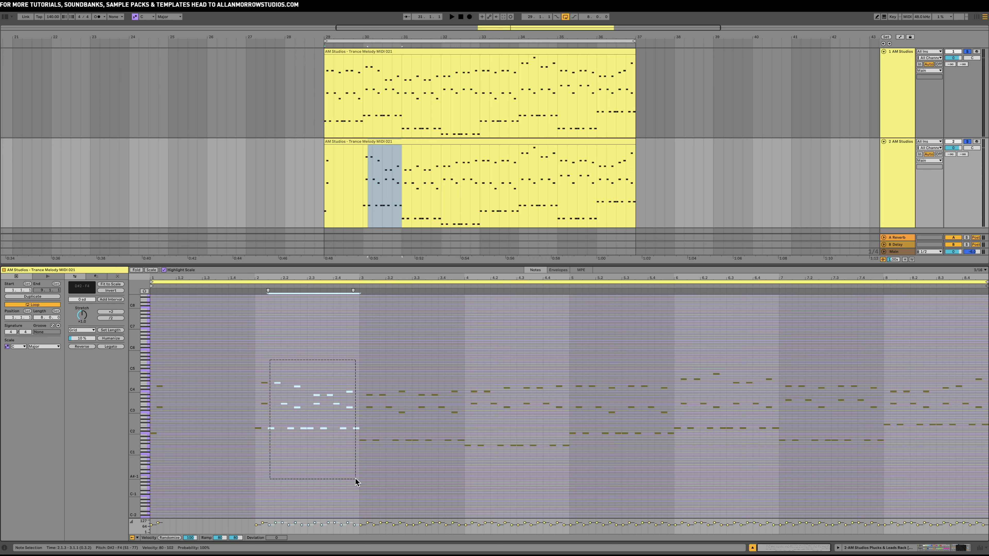
pyautogui.press('Delete')
pyautogui.moveTo(375, 374); pyautogui.dragTo(458, 477)
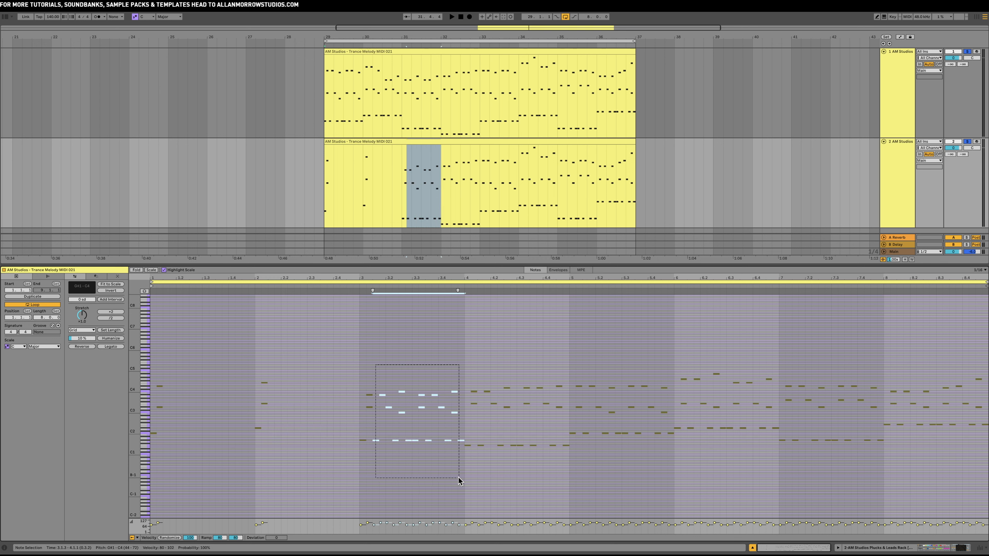
pyautogui.press('Delete')
pyautogui.moveTo(478, 360); pyautogui.dragTo(566, 476)
pyautogui.press('Delete')
# - Thin bars 5 to 8 of the second track's clip down to each bar's opening notes
pyautogui.moveTo(584, 352); pyautogui.dragTo(668, 474)
pyautogui.press('Delete')
pyautogui.moveTo(687, 332); pyautogui.dragTo(773, 471)
pyautogui.press('Delete')
pyautogui.moveTo(795, 349); pyautogui.dragTo(884, 483)
pyautogui.press('Delete')
pyautogui.moveTo(897, 358); pyautogui.dragTo(982, 475)
pyautogui.press('Delete')
# - Play back the thinned clip and audition the second track on its own
pyautogui.press('space')
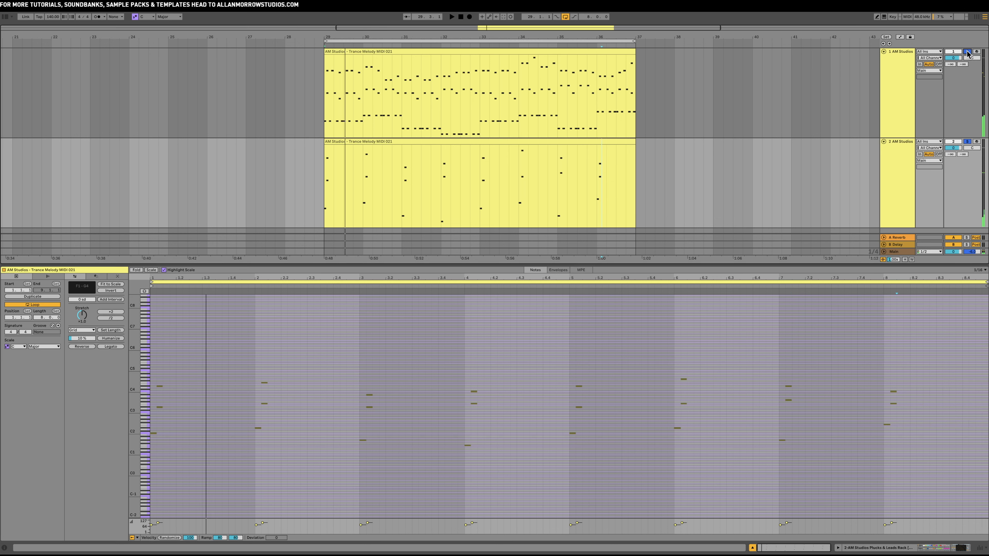
pyautogui.click(896, 152)
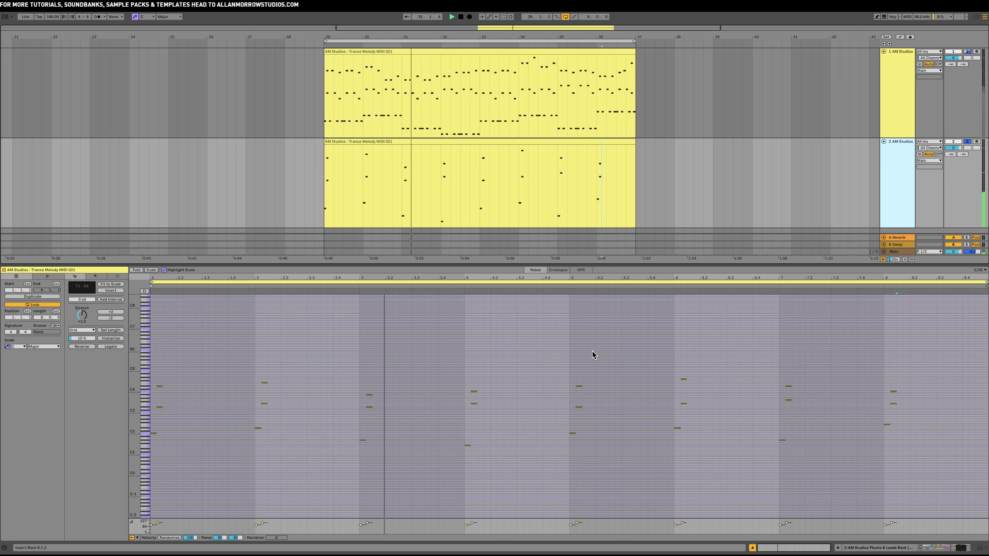
pyautogui.click(523, 459)
pyautogui.press('space')
# - Transpose all notes in the second track's clip up one octave and audition them with the first track
pyautogui.hotkey('ctrl', 'a')
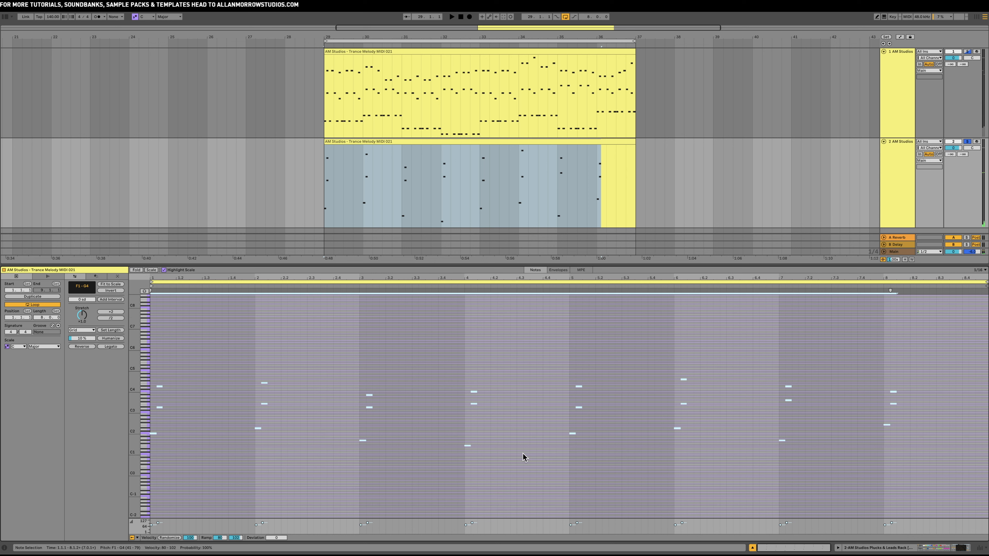
pyautogui.press('space')
pyautogui.click(968, 51)
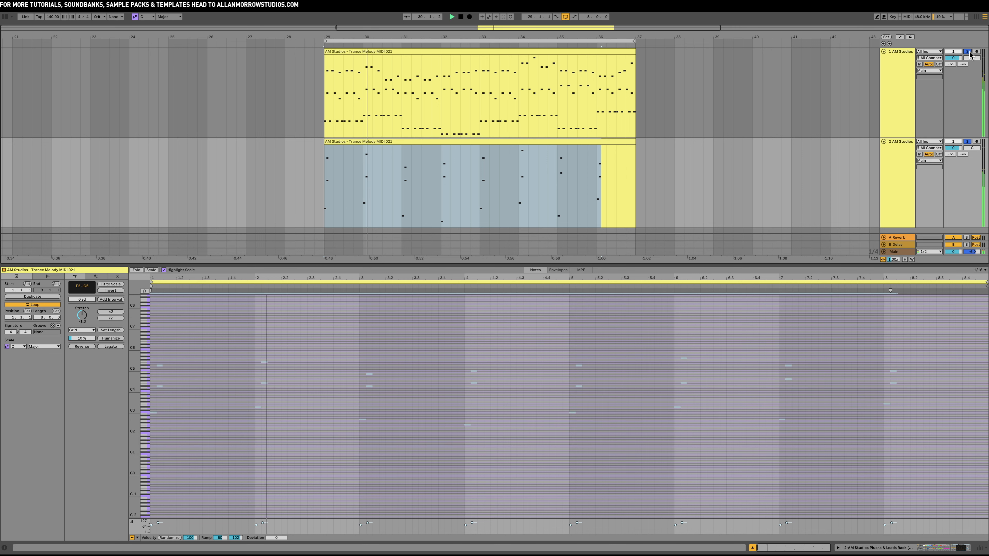
pyautogui.press('space')
pyautogui.press('space')
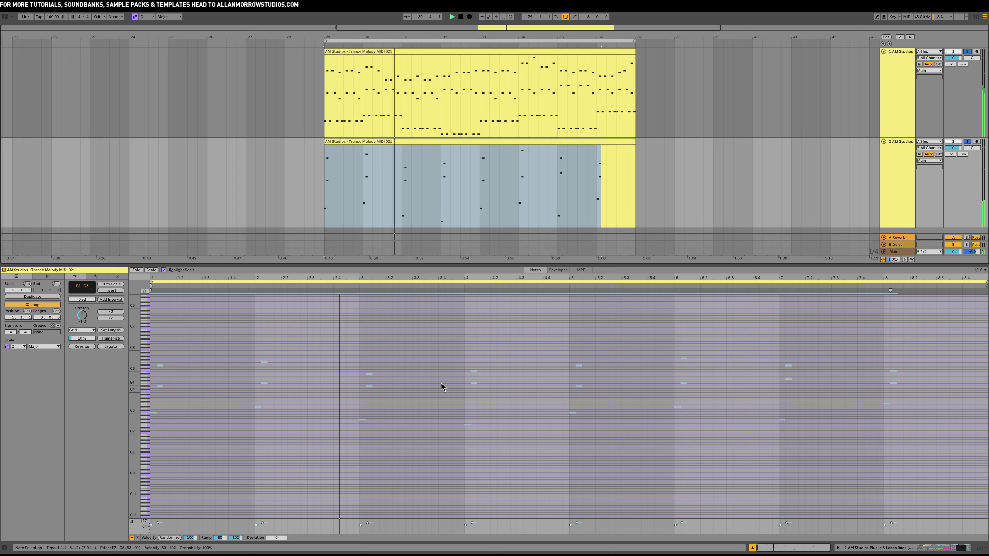
# - Show the second track's device chain and adjust its Echo effect
pyautogui.click(904, 195)
pyautogui.click(891, 547)
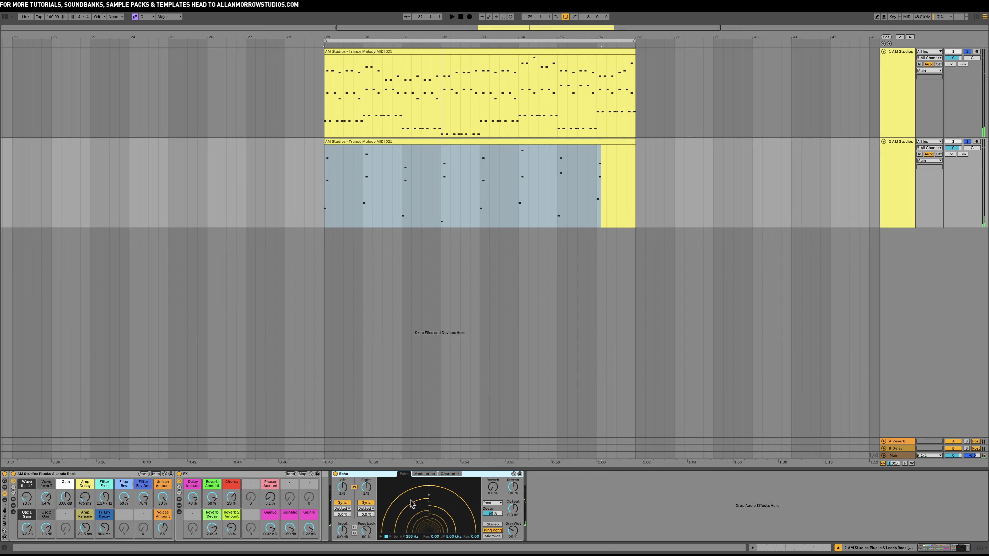
pyautogui.click(508, 529)
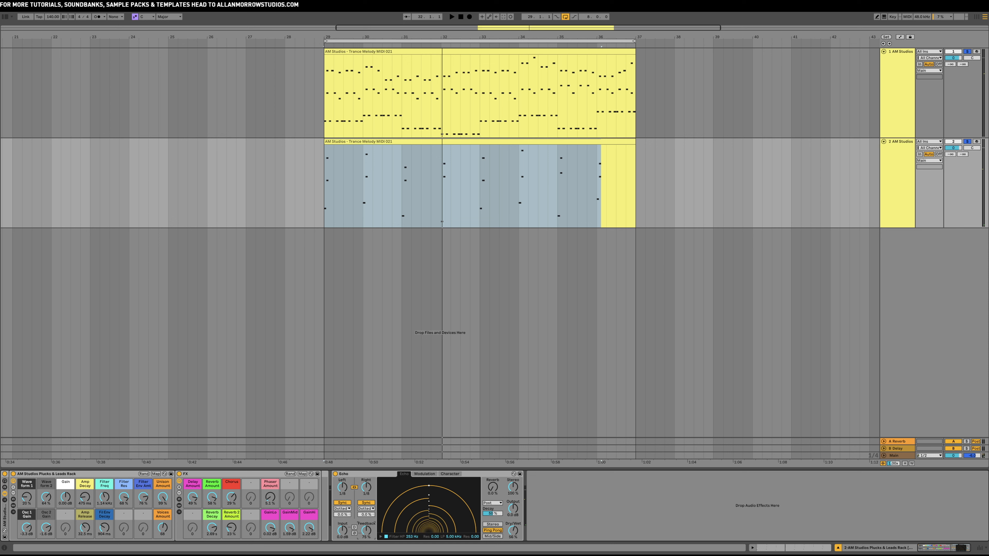
# - Lower the first track's volume during playback and audition the balance between the two layers
pyautogui.press('space')
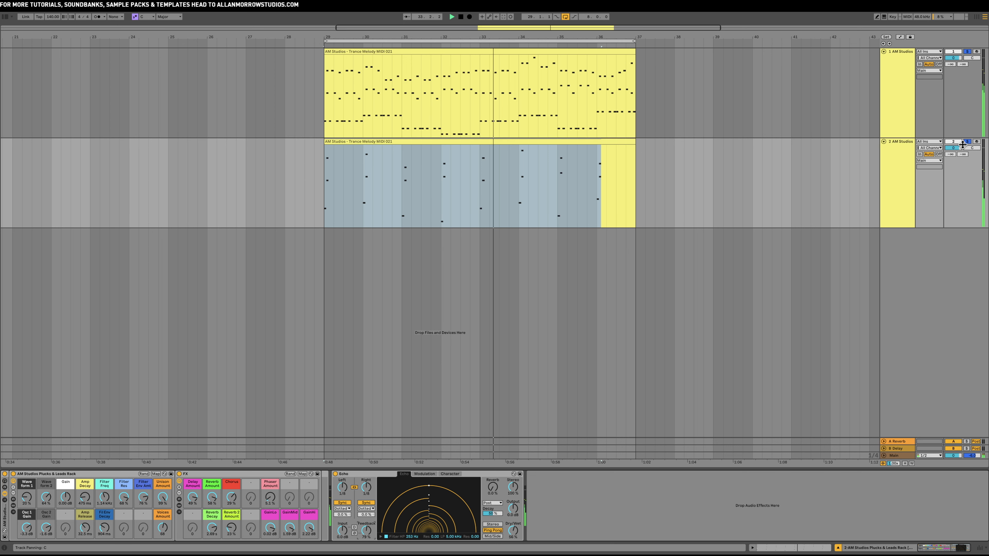
pyautogui.moveTo(955, 59); pyautogui.dragTo(956, 62)
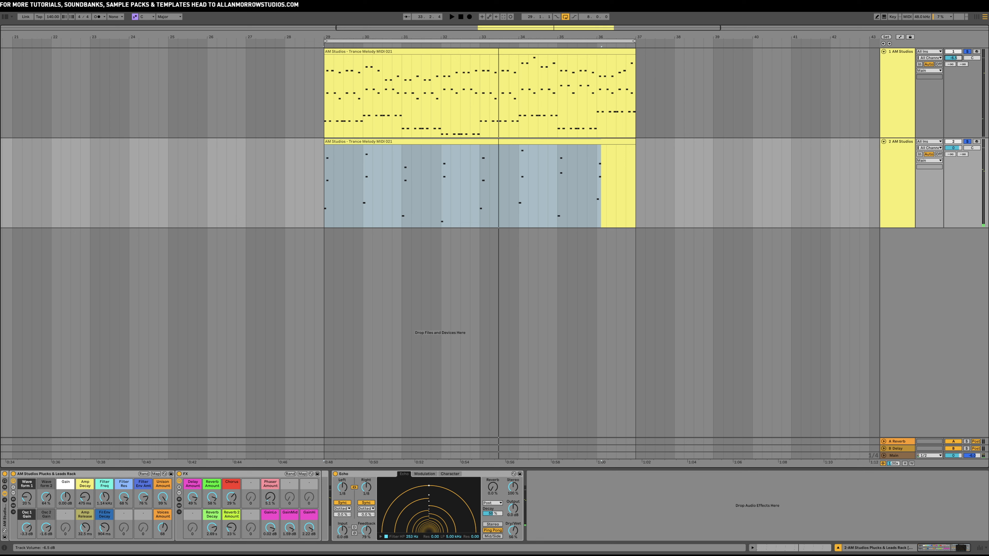
pyautogui.press('space')
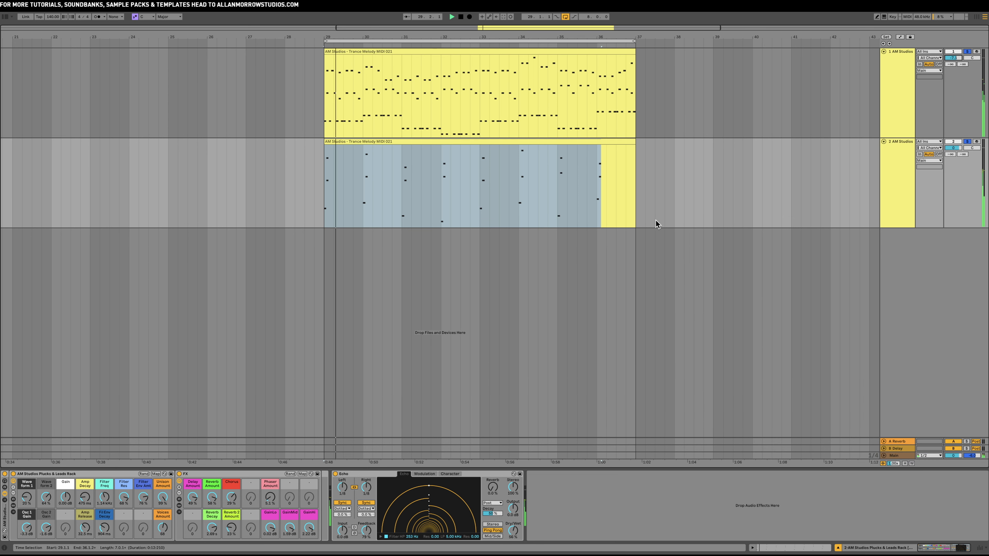
# - Duplicate the first melody track and select the copy
pyautogui.click(917, 107)
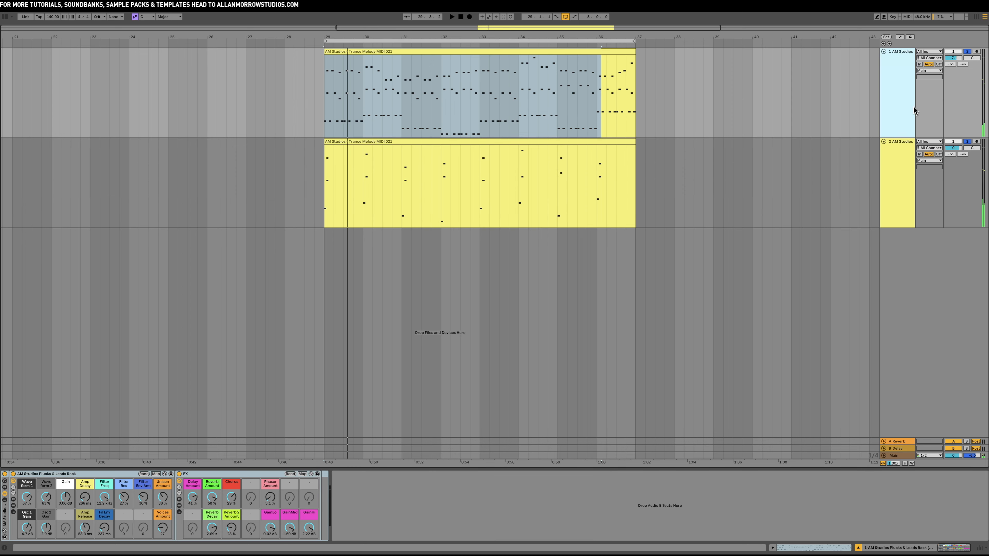
pyautogui.rightClick(902, 109)
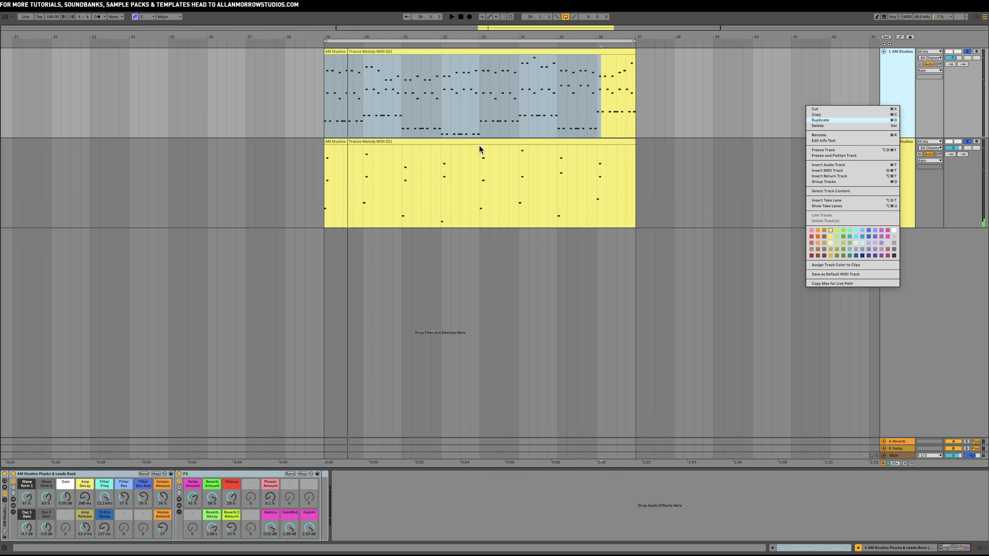
pyautogui.press('Return')
pyautogui.click(890, 161)
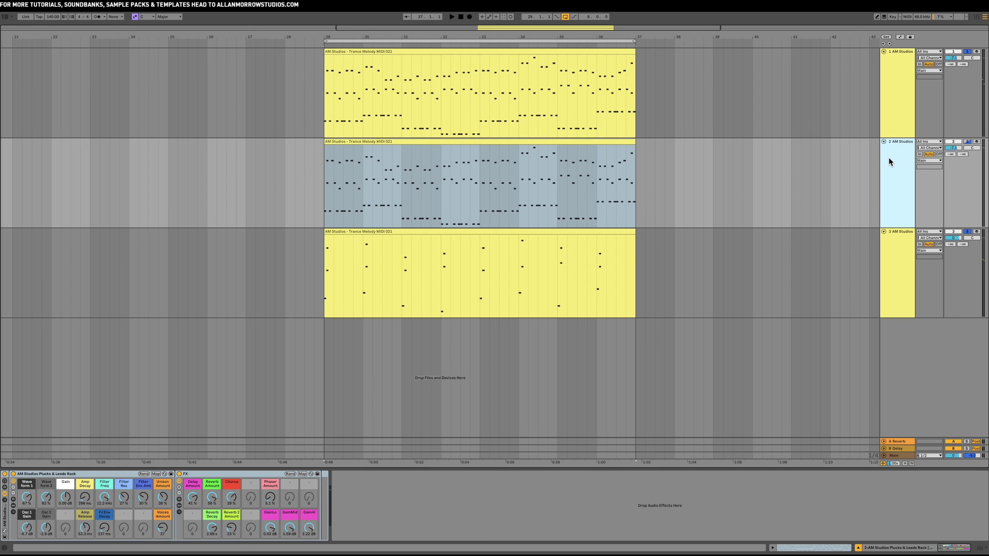
# - In the duplicated track's clip, delete the bass and middle notes of bars 1 to 7, keeping the top melody line
pyautogui.doubleClick(383, 142)
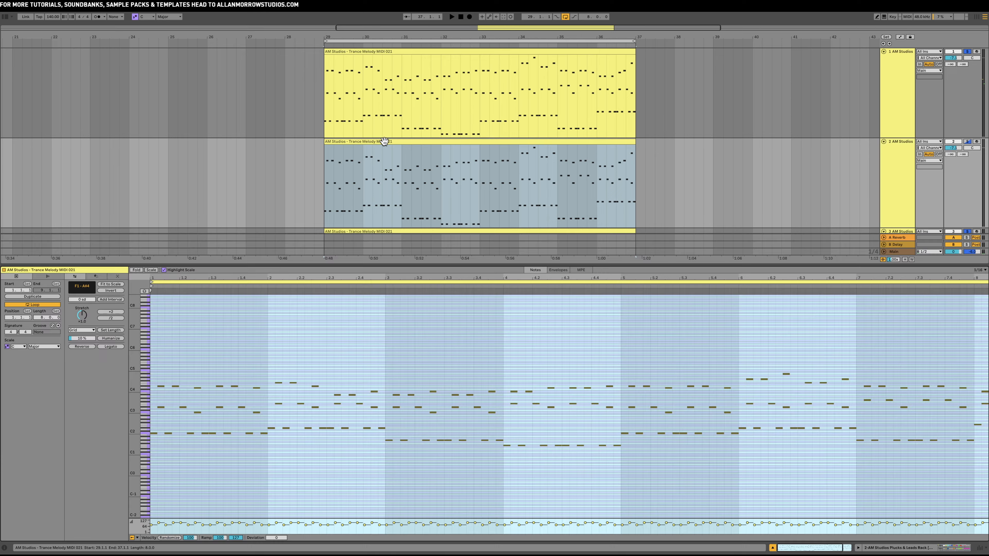
pyautogui.moveTo(980, 470); pyautogui.dragTo(150, 404)
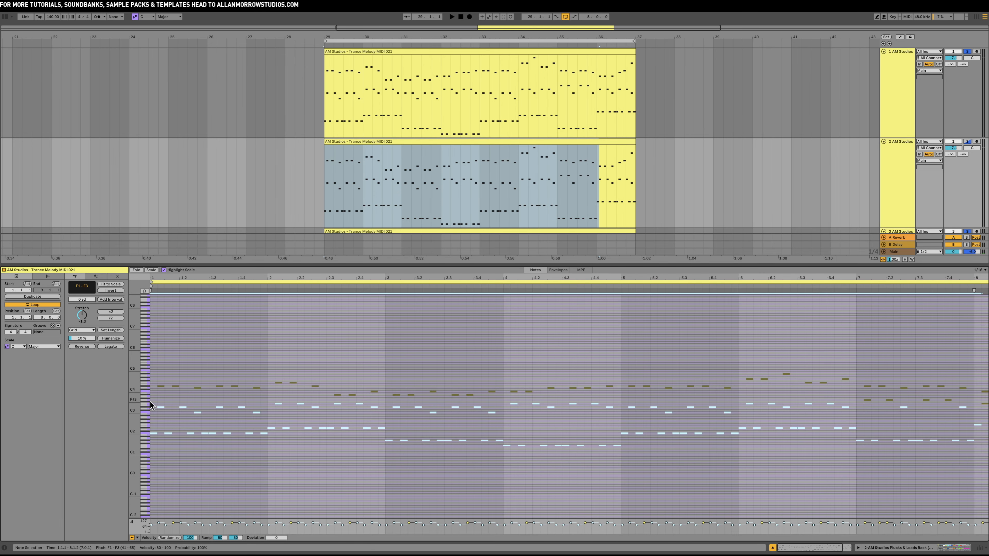
pyautogui.press('Delete')
pyautogui.moveTo(855, 398); pyautogui.dragTo(983, 421)
pyautogui.press('Delete')
# - Thin the top melody in bars 1 to 3 of the duplicated clip by deleting groups of notes
pyautogui.moveTo(180, 376); pyautogui.dragTo(175, 401)
pyautogui.press('Delete')
pyautogui.moveTo(216, 376); pyautogui.dragTo(247, 408)
pyautogui.press('Delete')
pyautogui.moveTo(312, 368); pyautogui.dragTo(327, 402)
pyautogui.press('Delete')
pyautogui.moveTo(368, 378); pyautogui.dragTo(407, 405)
pyautogui.press('Delete')
pyautogui.moveTo(458, 379); pyautogui.dragTo(480, 407)
pyautogui.press('Delete')
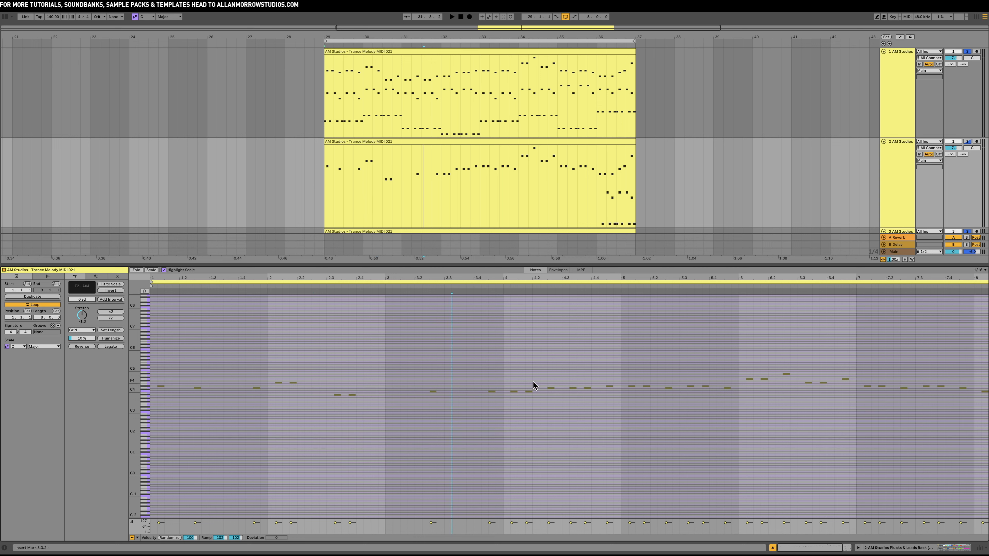
# - Delete selected top melody notes in bars 4 to 7 of the duplicated clip to leave a sparse pattern
pyautogui.moveTo(542, 365); pyautogui.dragTo(571, 393)
pyautogui.press('Delete')
pyautogui.moveTo(625, 363); pyautogui.dragTo(671, 408)
pyautogui.press('Delete')
pyautogui.moveTo(746, 362); pyautogui.dragTo(796, 400)
pyautogui.press('Delete')
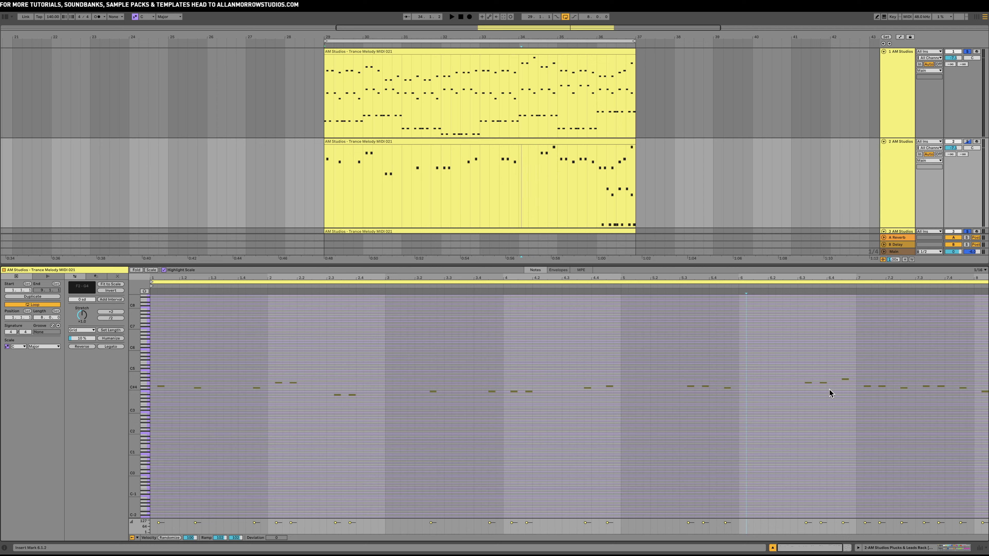
pyautogui.moveTo(878, 369); pyautogui.dragTo(931, 408)
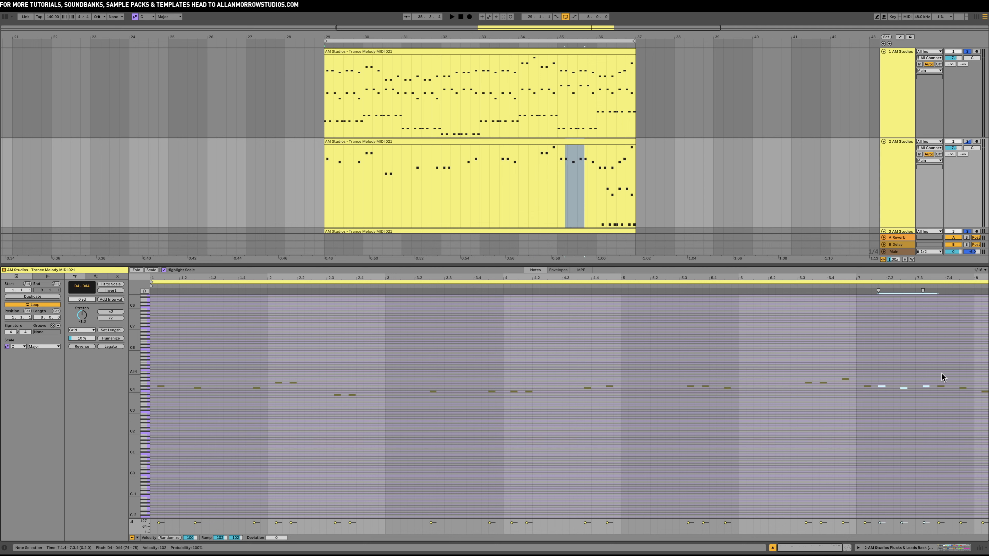
pyautogui.press('Delete')
pyautogui.click(959, 384)
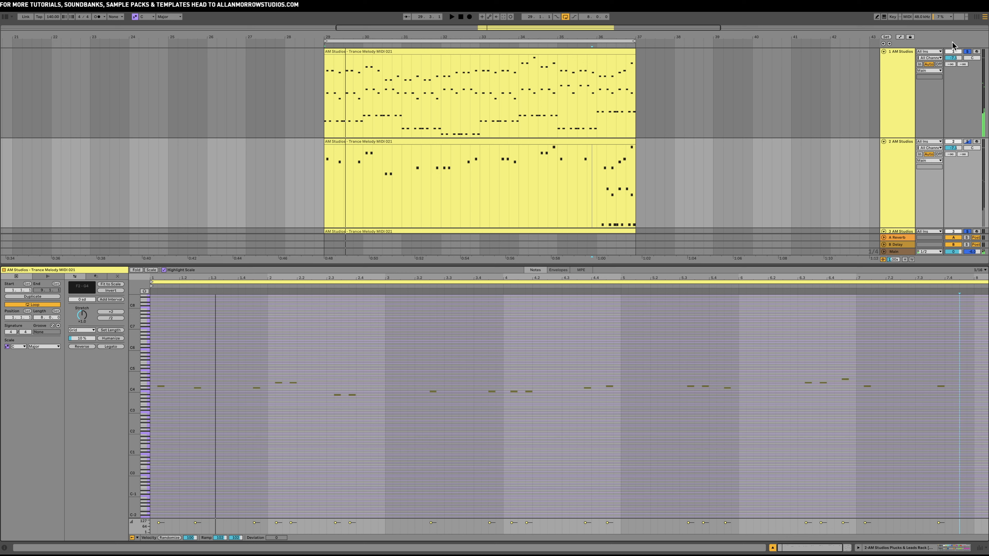
# - Audition the new second track solo and randomize its Plucks & Leads Rack macros during playback
pyautogui.click(967, 52)
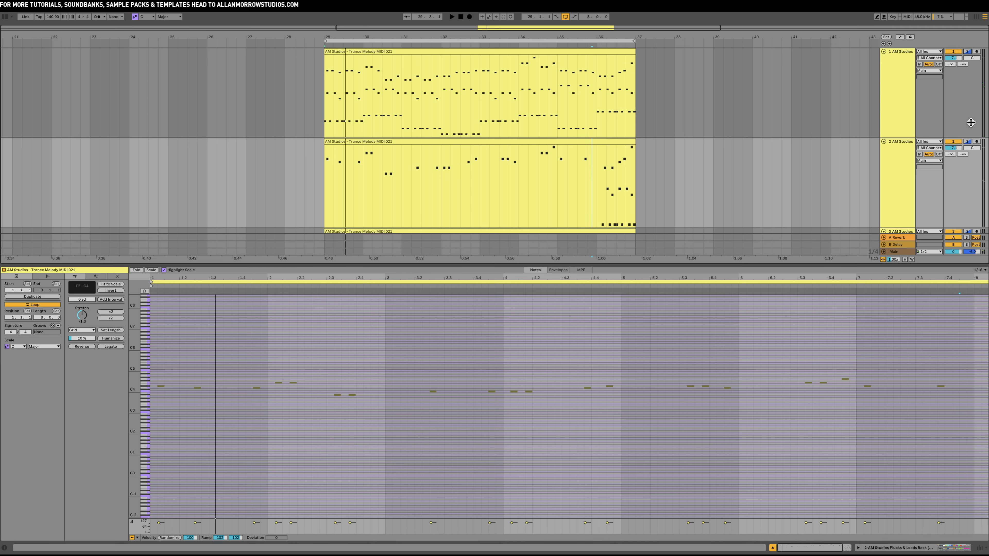
pyautogui.click(894, 154)
pyautogui.press('space')
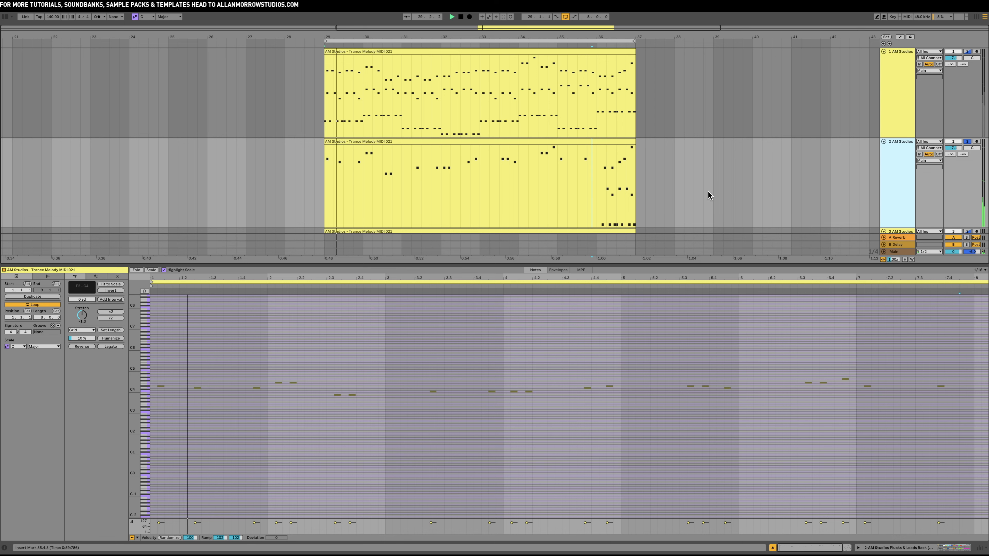
pyautogui.click(893, 547)
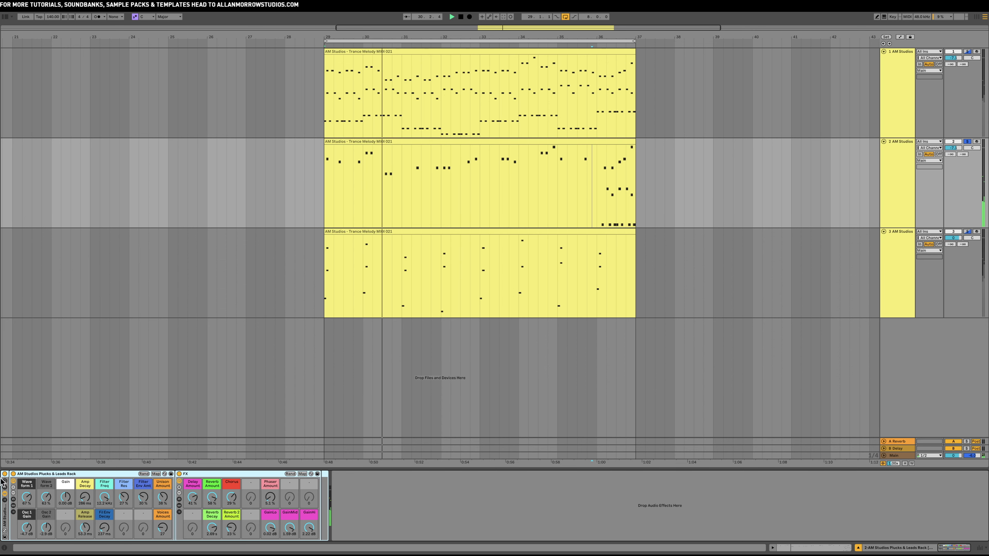
pyautogui.click(144, 474)
pyautogui.press('space')
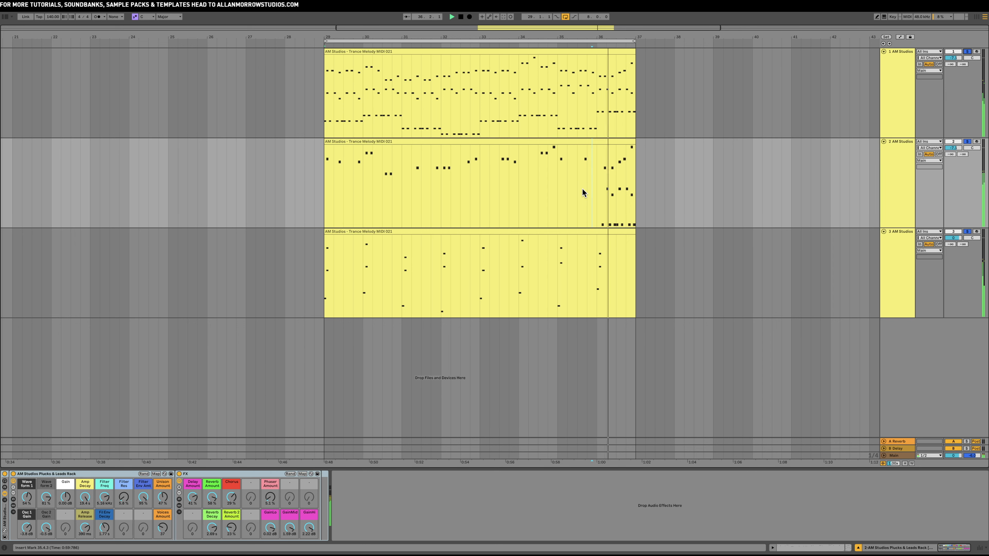
# - In bar 8 of the new second track's clip, delete the lower notes and thin out the top melody notes
pyautogui.doubleClick(606, 140)
pyautogui.press('space')
pyautogui.hscroll(3, 657, 405)
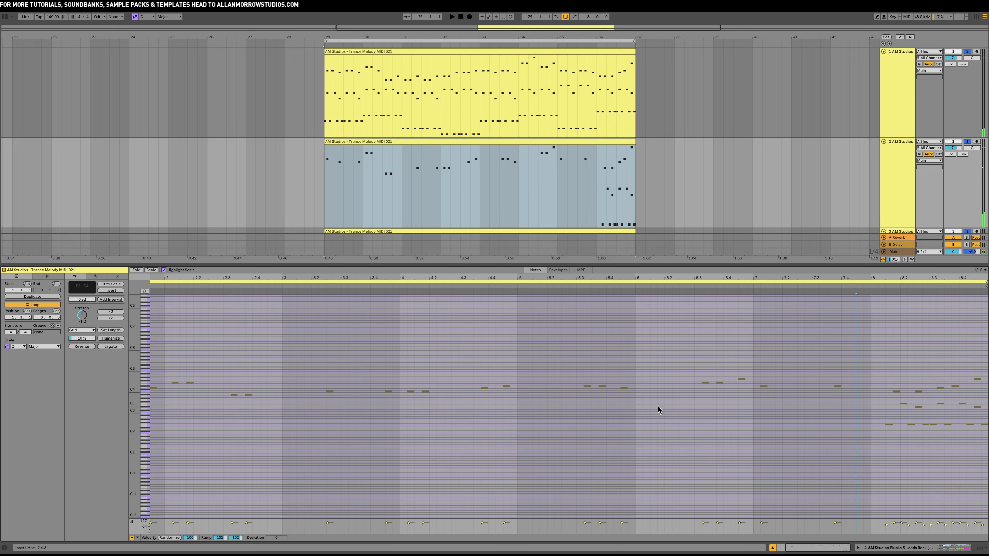
pyautogui.moveTo(865, 402); pyautogui.dragTo(978, 452)
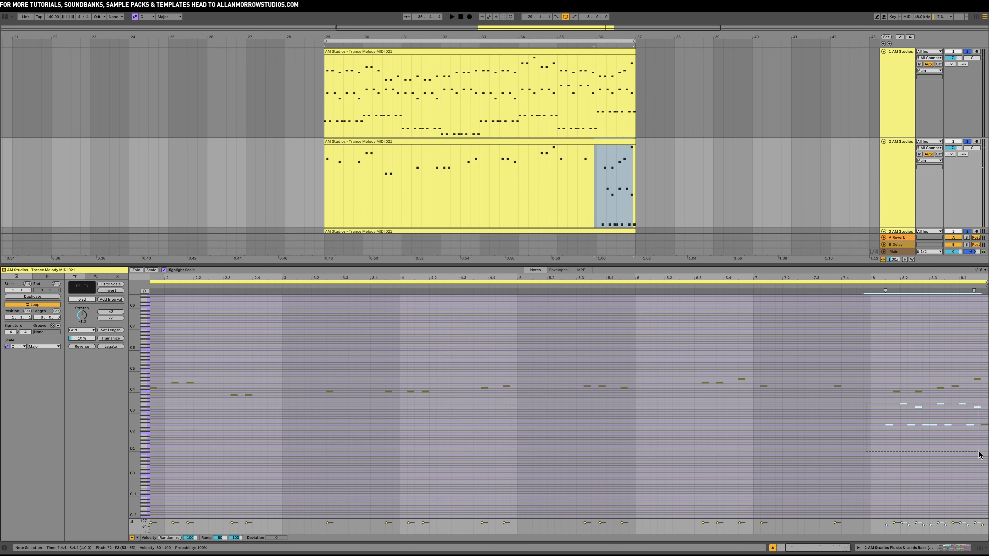
pyautogui.press('Delete')
pyautogui.moveTo(923, 367); pyautogui.dragTo(958, 409)
pyautogui.press('Delete')
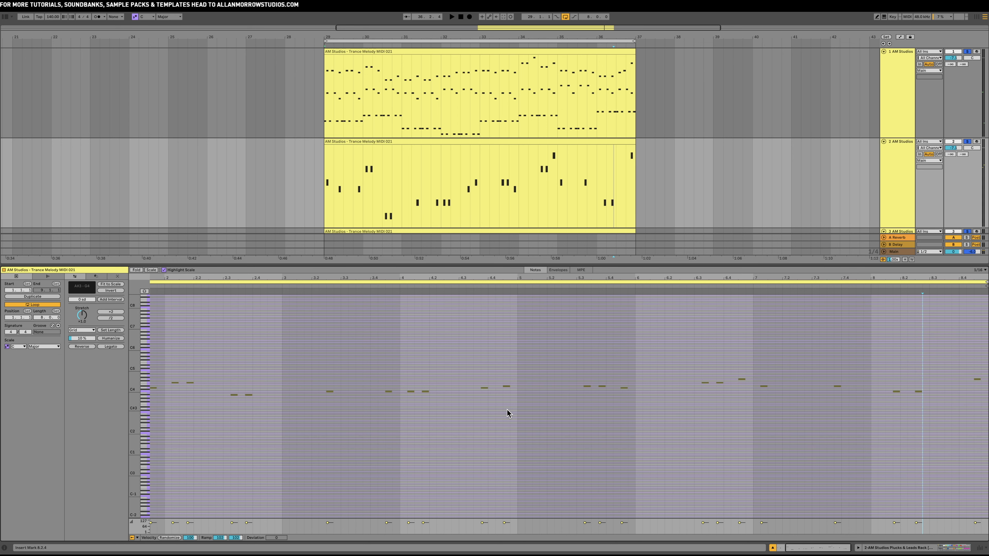
# - Audition the layered tracks, select the second track and view the third layer below it
pyautogui.hscroll(-3, 360, 395)
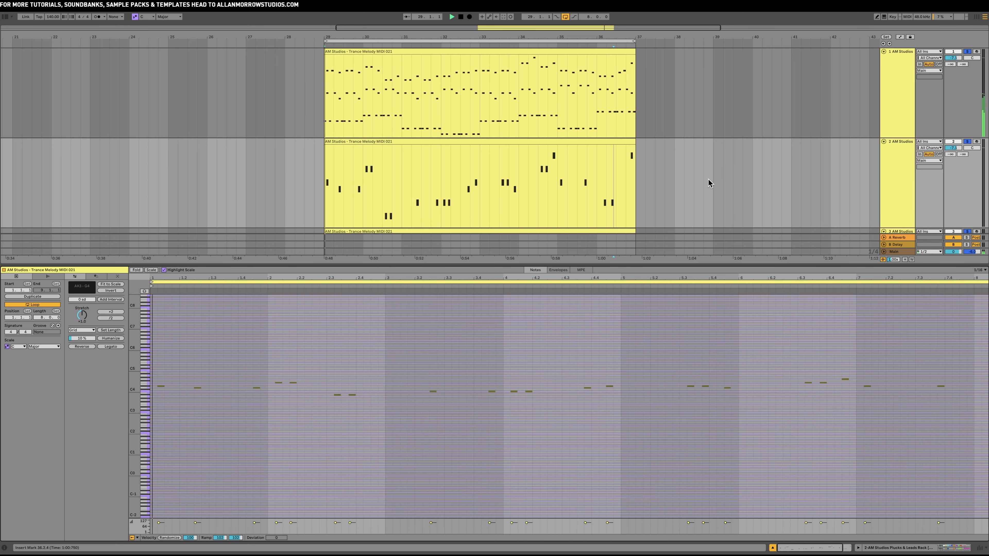
pyautogui.click(895, 178)
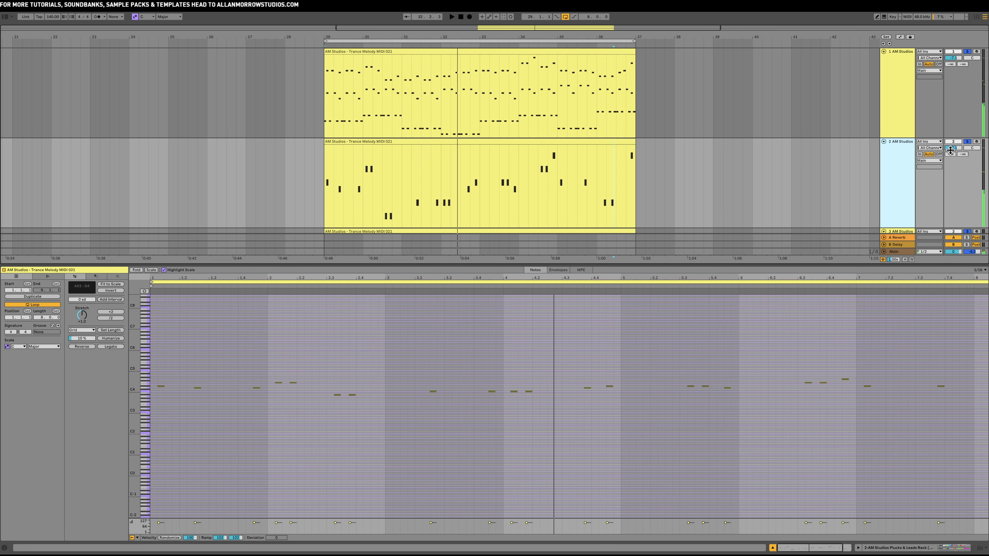
pyautogui.scroll(-2, 957, 183)
pyautogui.scroll(2, 882, 131)
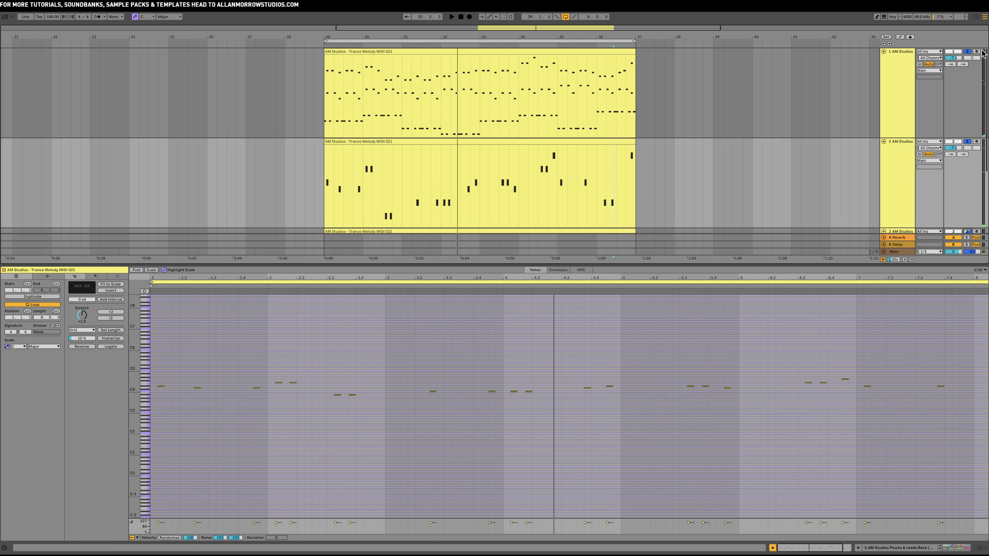
pyautogui.scroll(-4, 479, 164)
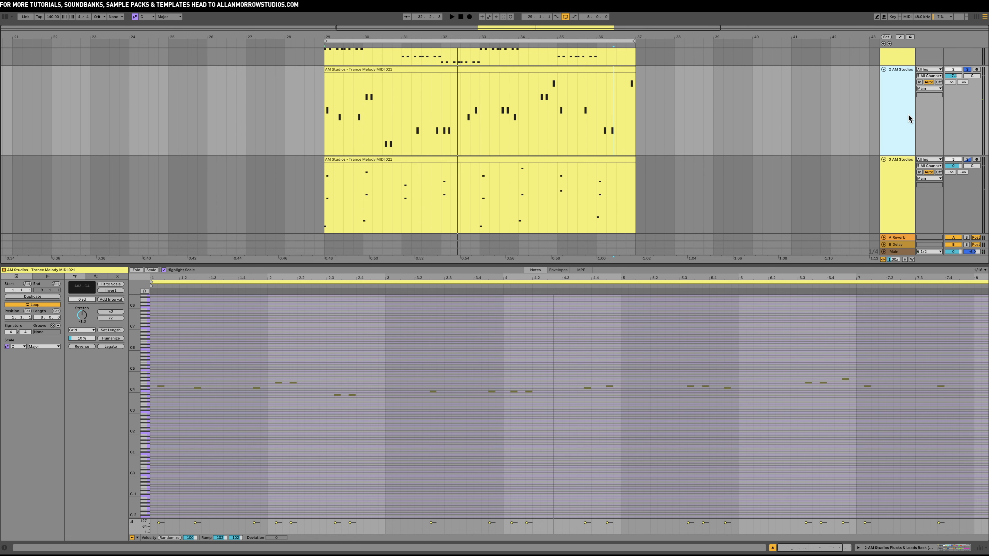
# - Copy the Echo effect from the third track and paste it after the rack on the second track
pyautogui.press('space')
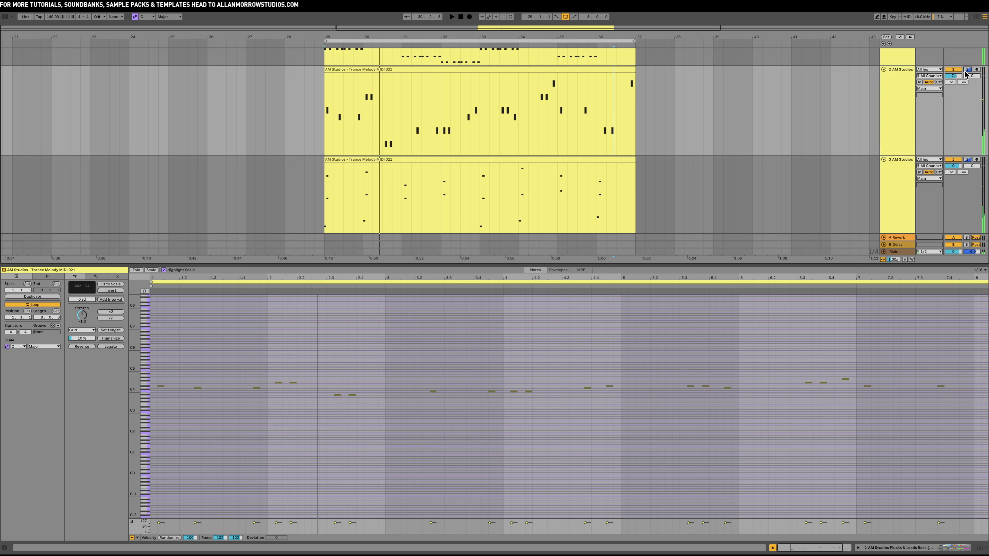
pyautogui.click(904, 118)
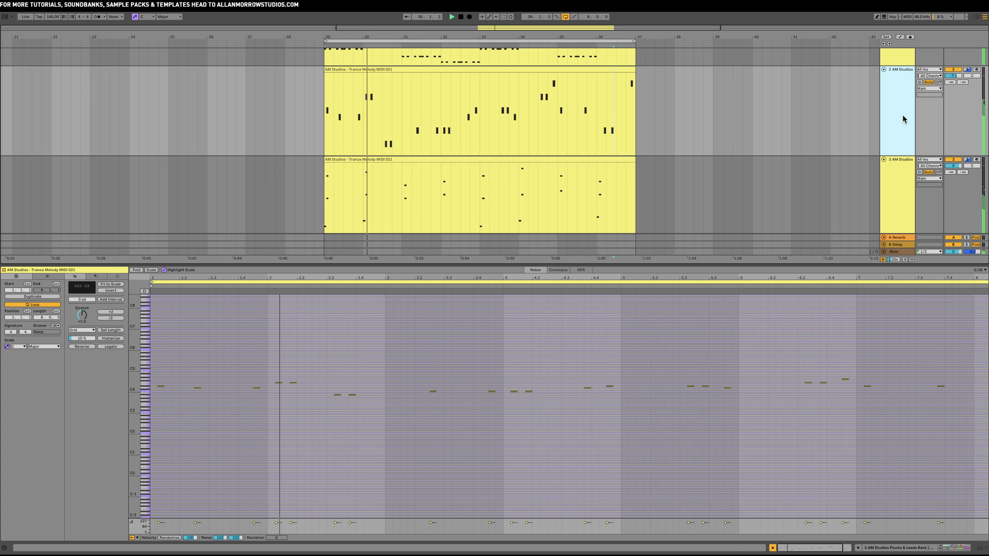
pyautogui.hotkey('shift', 'Tab')
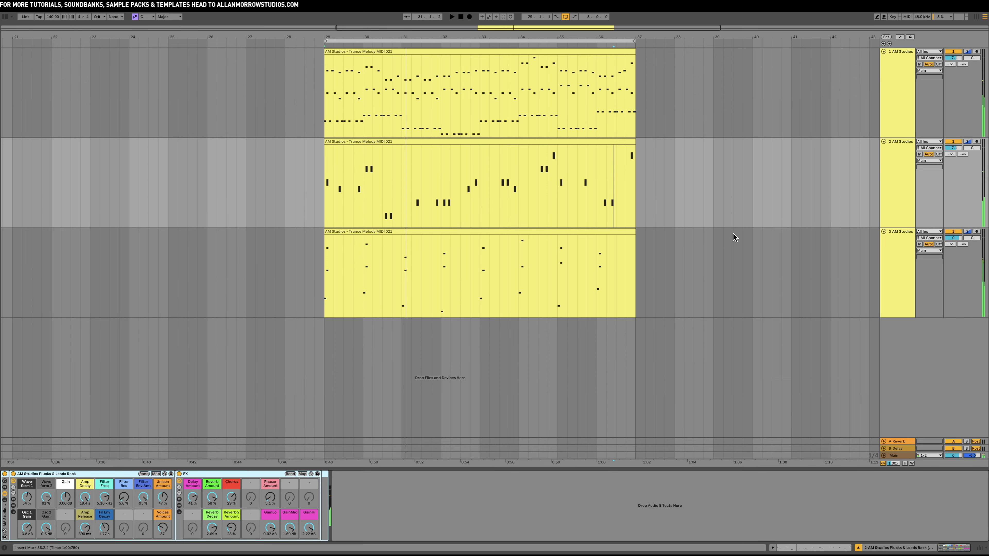
pyautogui.click(886, 257)
pyautogui.click(379, 472)
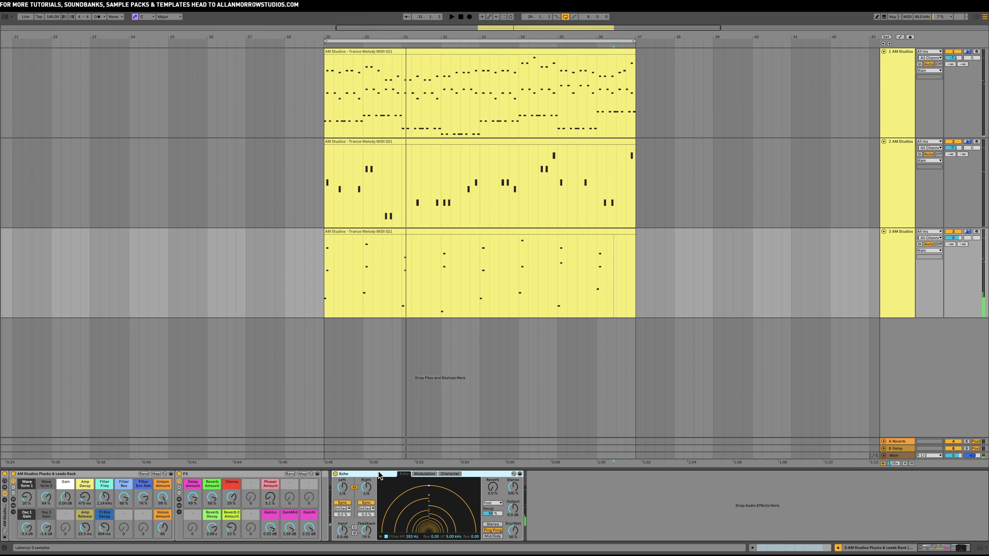
pyautogui.click(918, 190)
pyautogui.click(568, 490)
pyautogui.hotkey('ctrl', 'v')
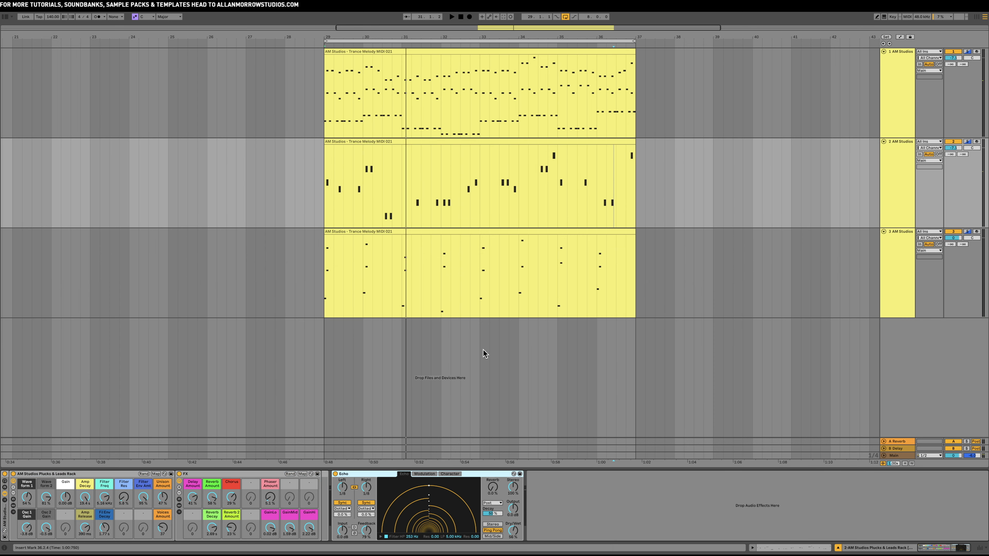
# - Audition the three layers together and the second track on its own to hear the pasted Echo
pyautogui.press('space')
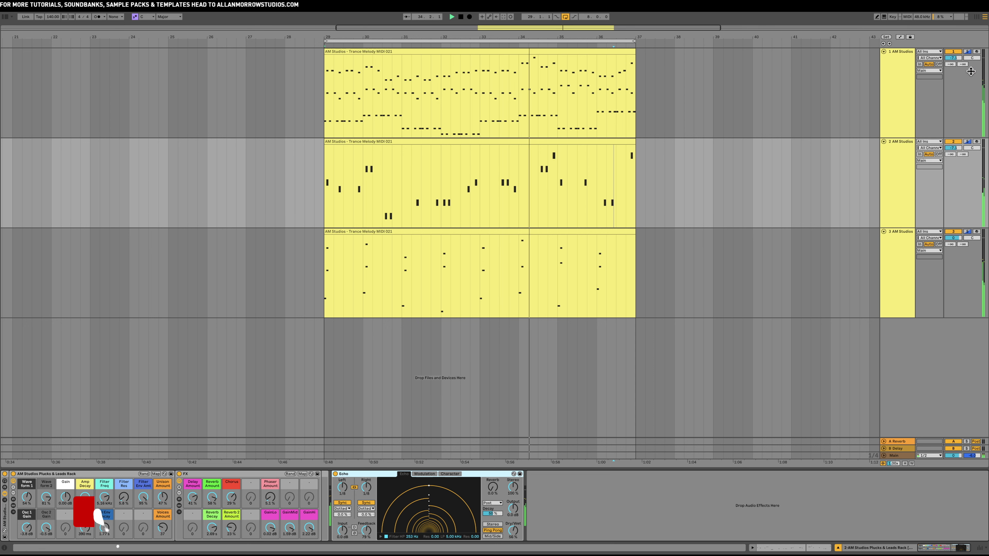
pyautogui.click(967, 231)
pyautogui.click(967, 142)
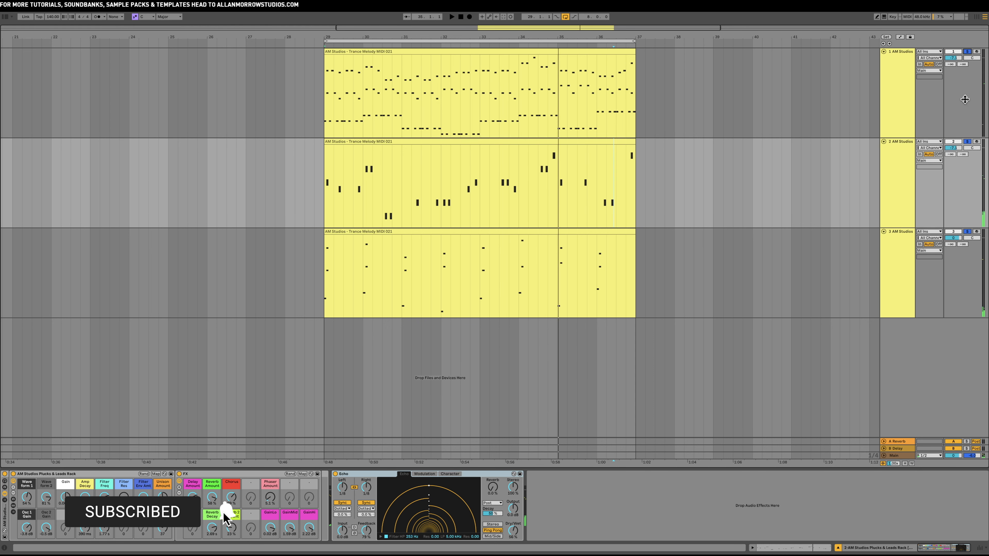
pyautogui.click(905, 220)
pyautogui.press('space')
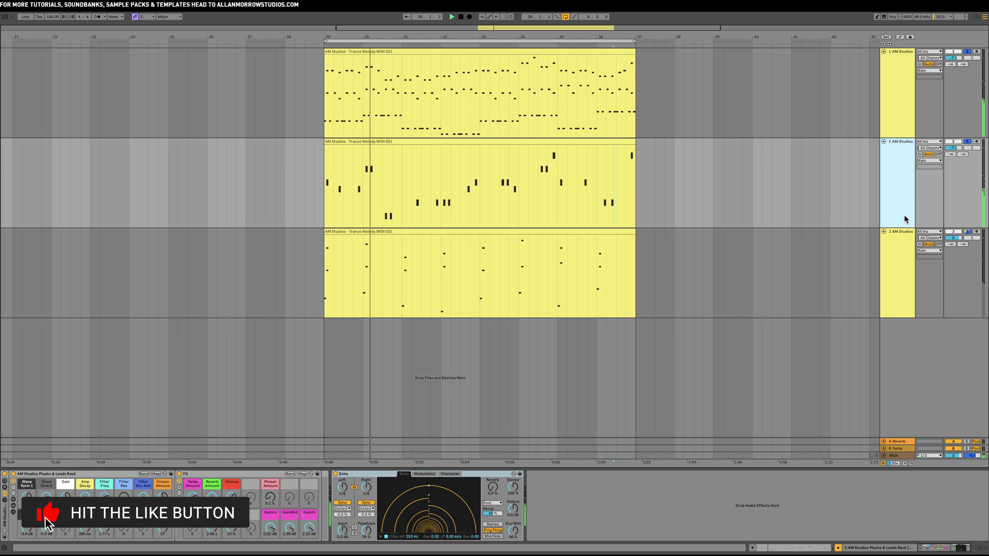
pyautogui.click(967, 51)
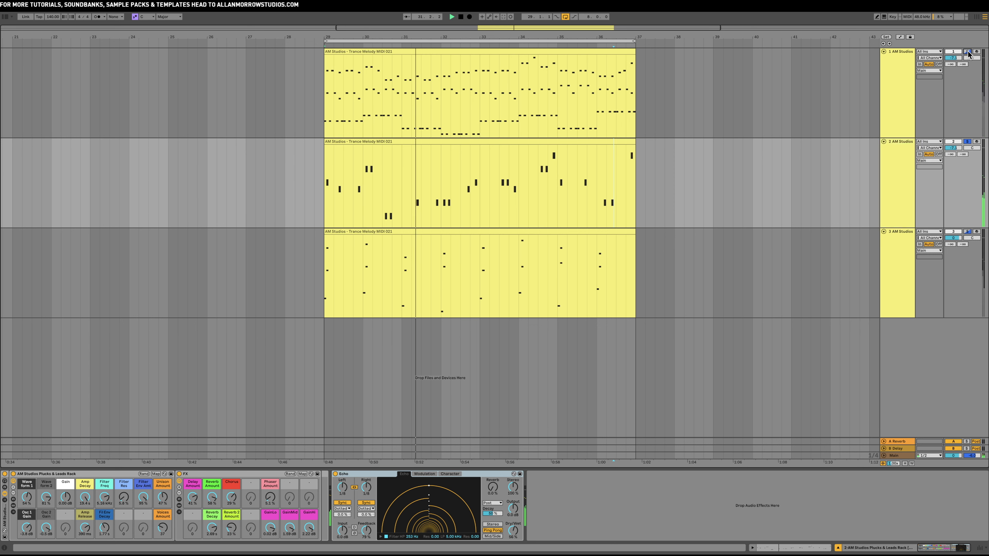
# - Raise the second track's volume and set the Amp Decay macro of its Plucks & Leads Rack to 475 ms
pyautogui.moveTo(954, 148); pyautogui.dragTo(969, 122)
pyautogui.click(886, 169)
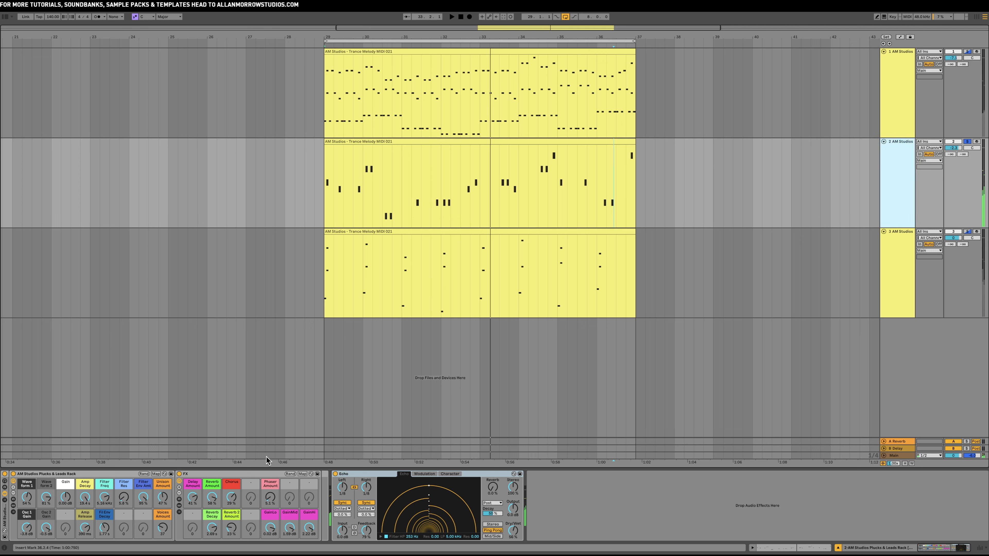
pyautogui.moveTo(79, 500); pyautogui.dragTo(80, 492)
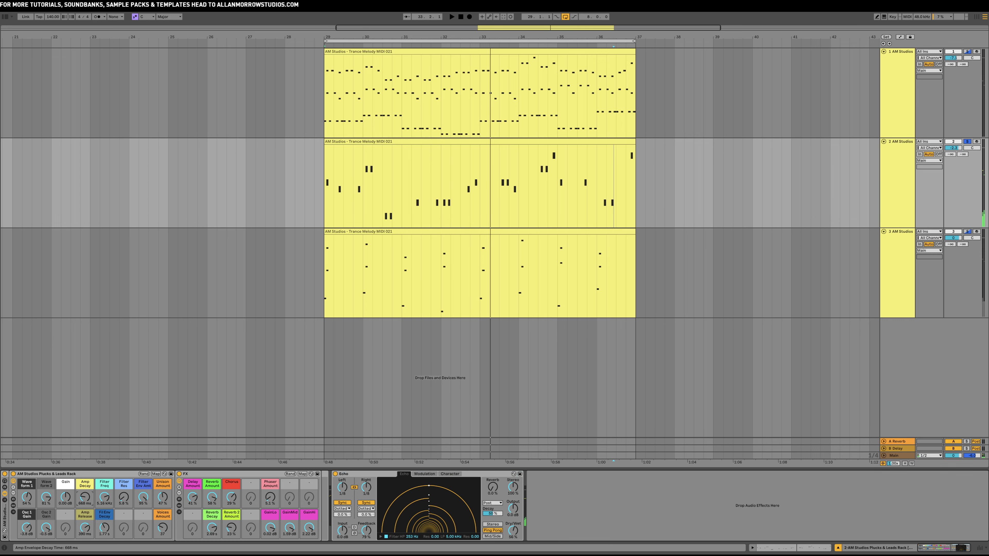
pyautogui.moveTo(85, 498); pyautogui.dragTo(85, 502)
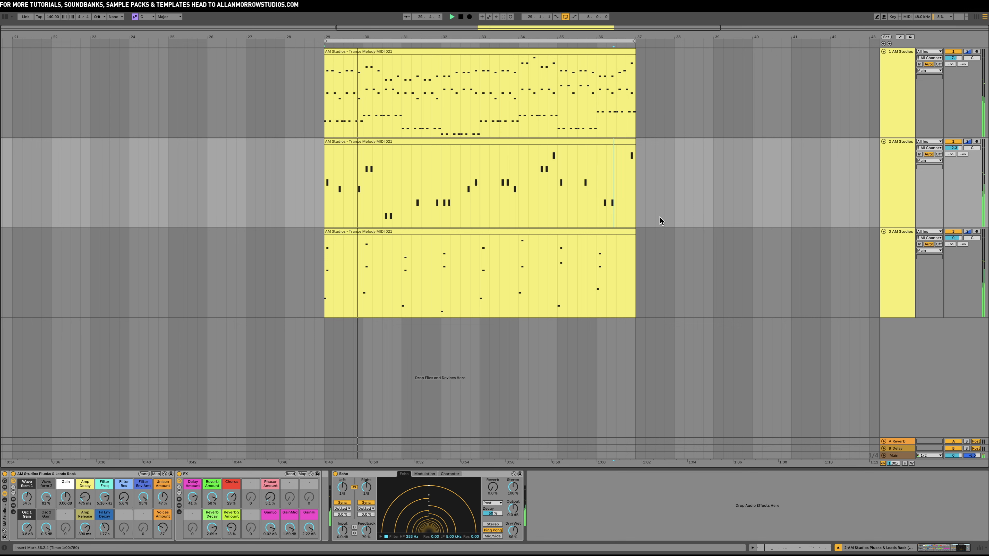
# - Add Auto Pan after the Echo on the second track, with Amount at 100% and the random waveform
pyautogui.click(892, 172)
pyautogui.click(5, 17)
pyautogui.click(51, 30)
pyautogui.write('auto')
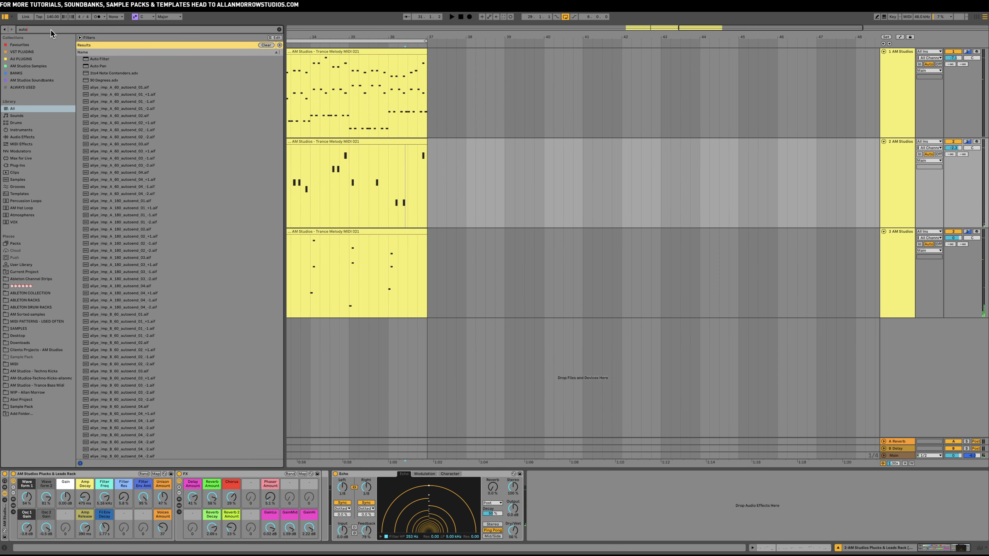
pyautogui.doubleClick(101, 65)
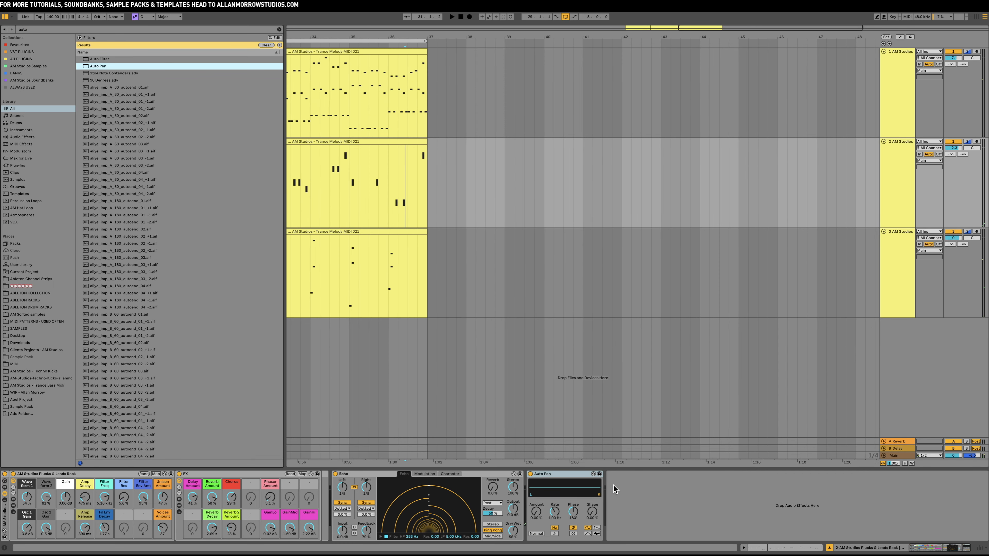
pyautogui.click(541, 512)
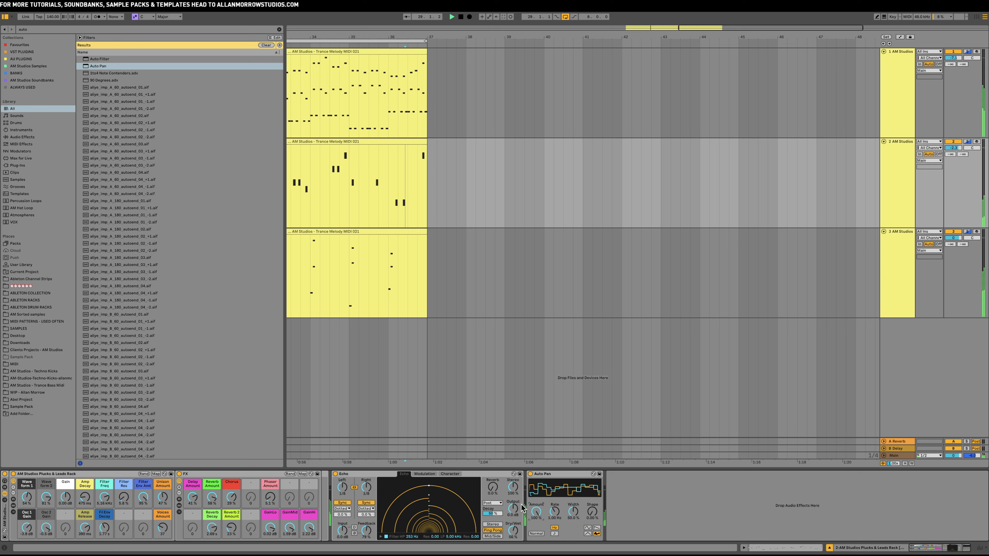
# - Hide the browser and audition the auto-panned second track, first soloed and then with the other layers
pyautogui.click(967, 232)
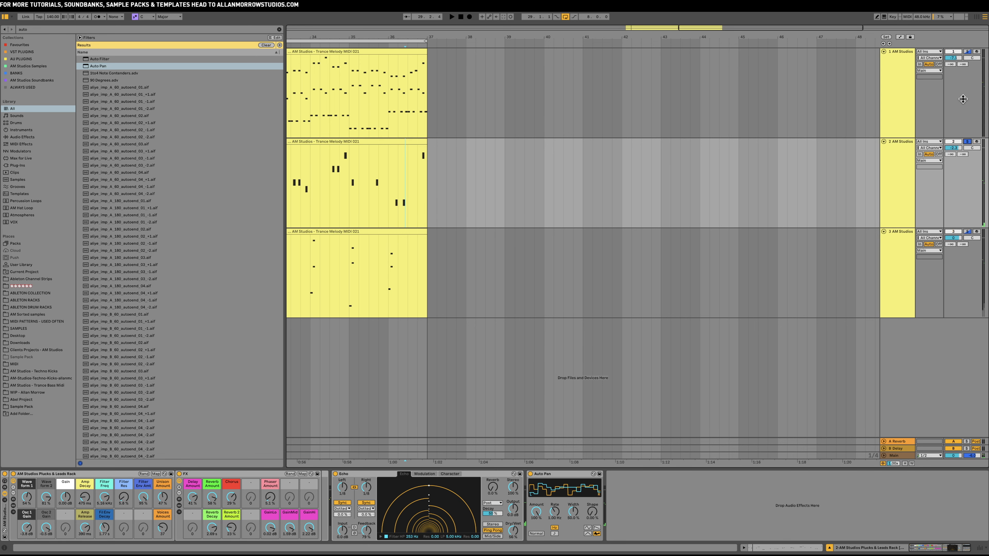
pyautogui.hscroll(-5, 644, 167)
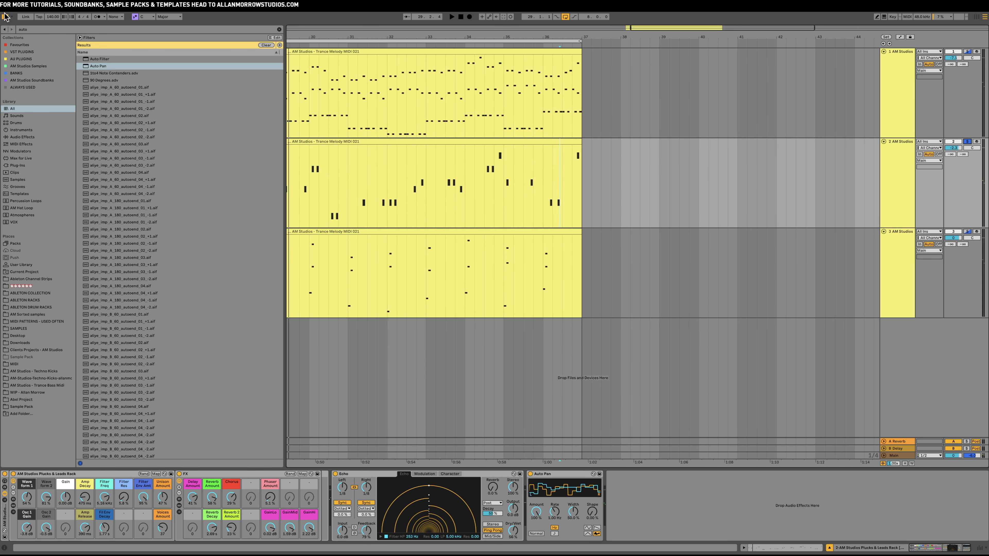
pyautogui.click(6, 16)
pyautogui.hscroll(-10, 409, 98)
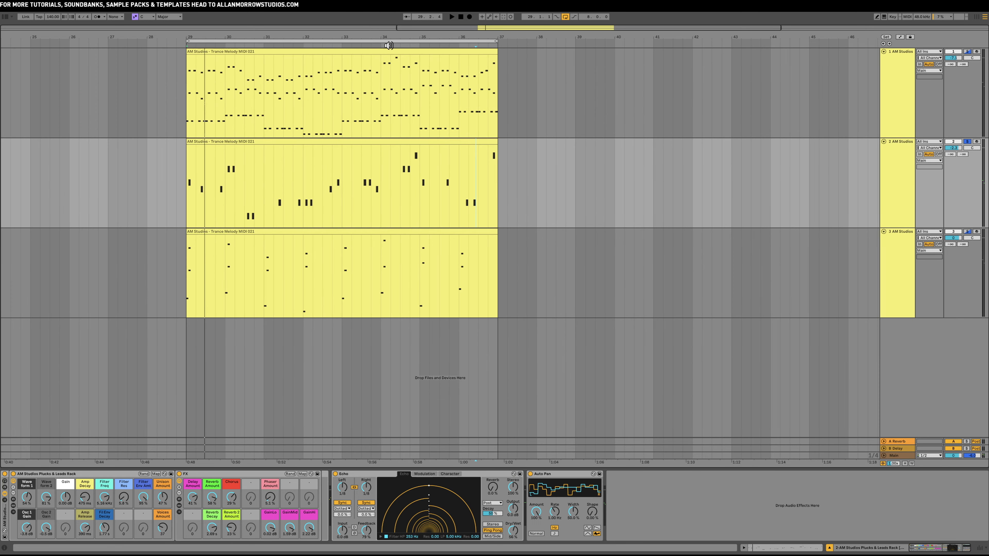
pyautogui.hotkey('ctrl', 'a')
pyautogui.hscroll(-3, 509, 115)
pyautogui.click(901, 189)
pyautogui.click(703, 173)
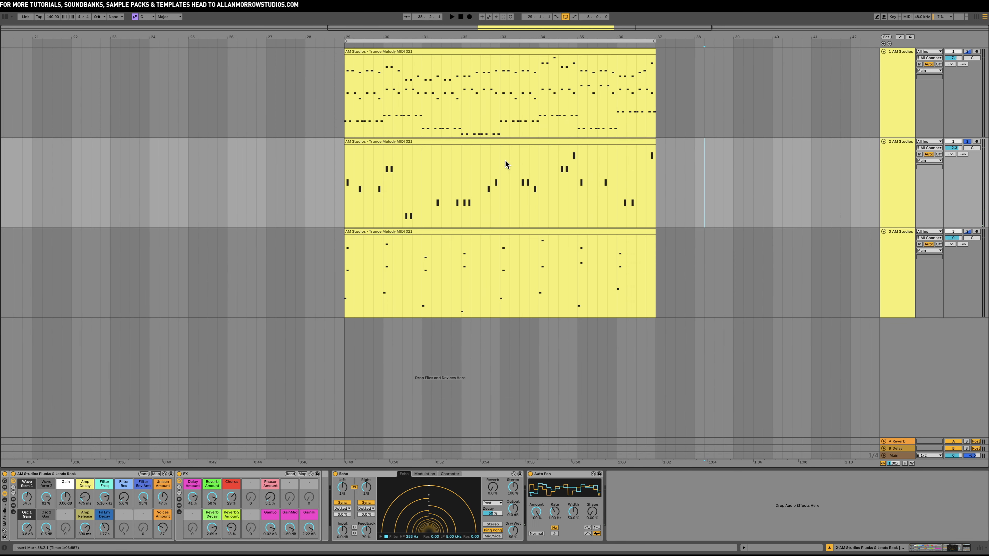
pyautogui.click(509, 145)
pyautogui.press('space')
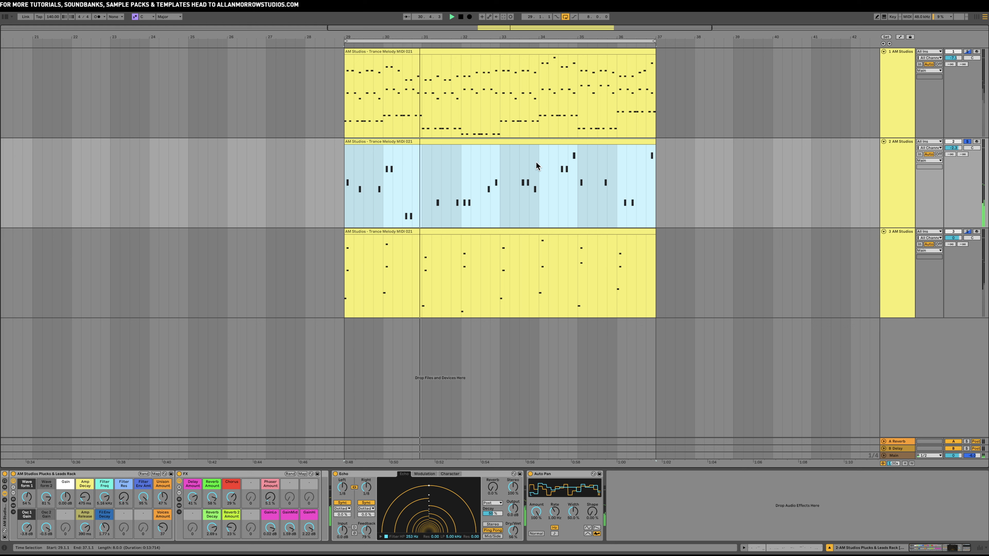
pyautogui.click(967, 142)
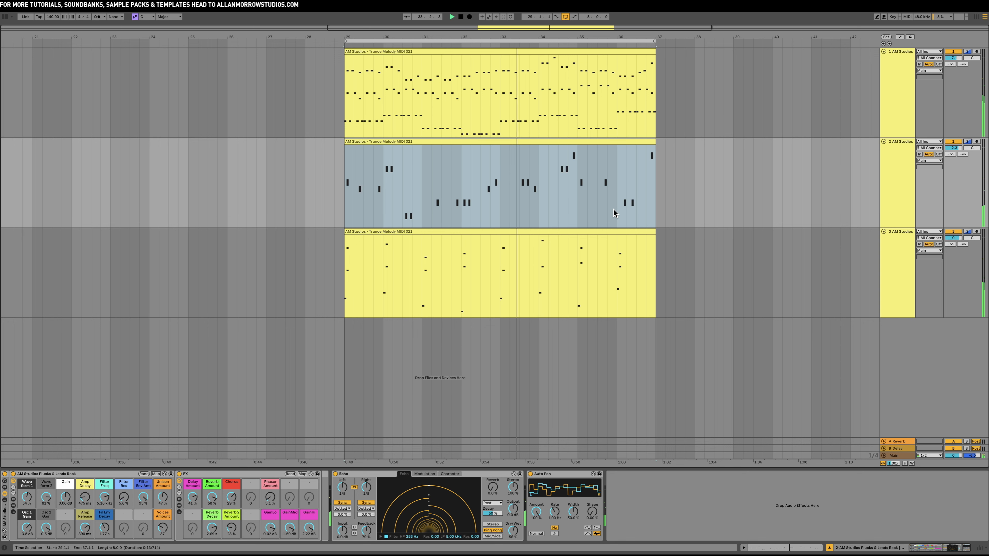
# - Duplicate the first melody track to create another layer directly below it
pyautogui.click(902, 69)
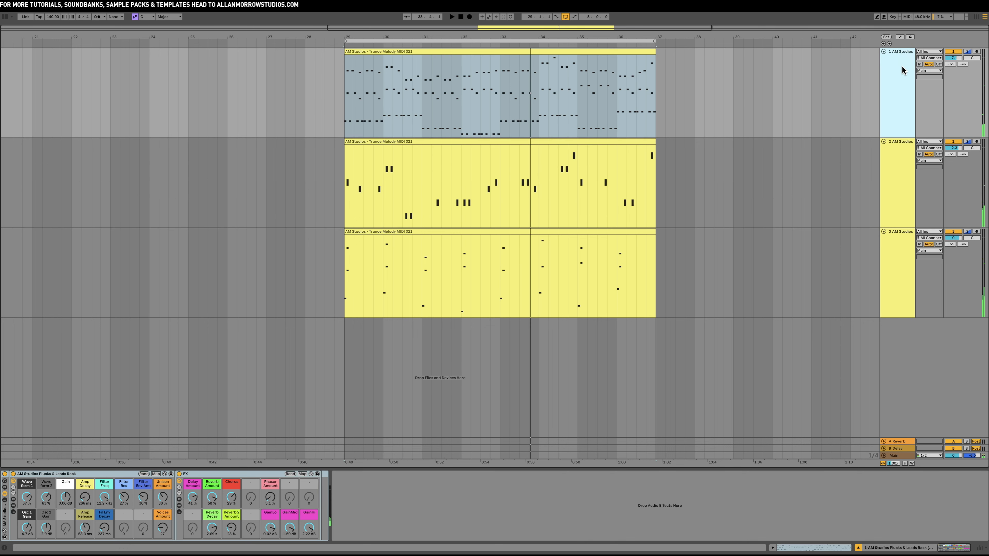
pyautogui.rightClick(903, 69)
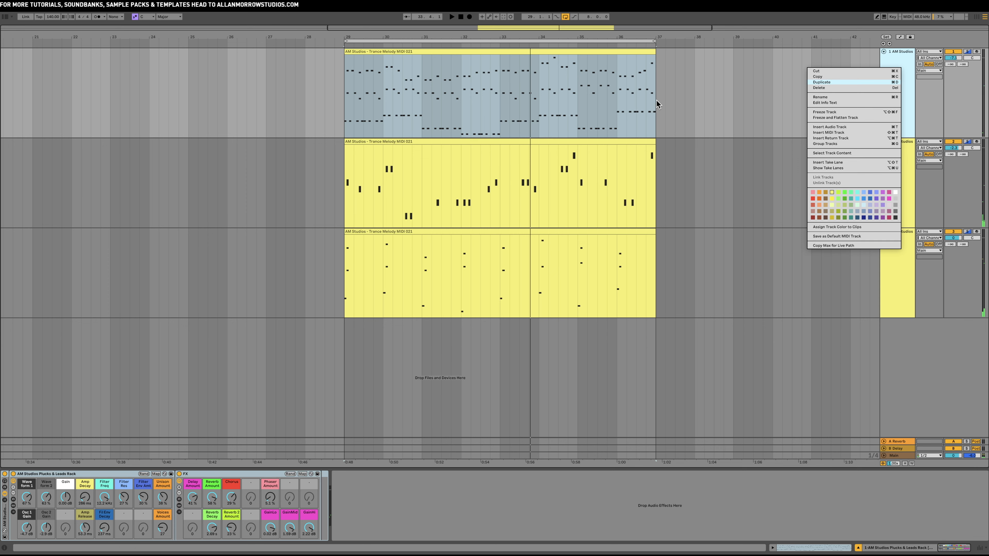
pyautogui.press('Return')
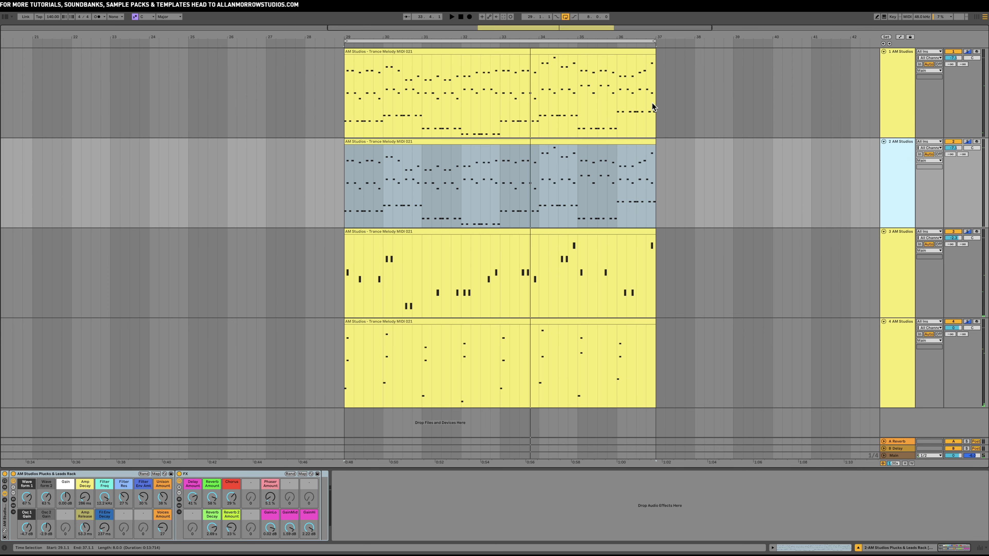
# - Delete all the top melody notes from the duplicated clip, keeping its middle and bass notes
pyautogui.doubleClick(545, 141)
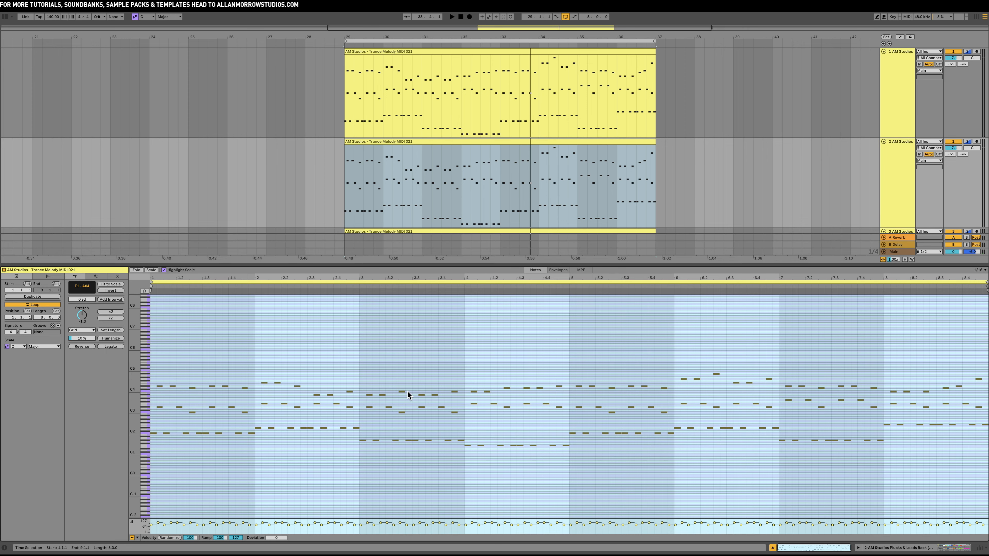
pyautogui.moveTo(155, 354); pyautogui.dragTo(981, 394)
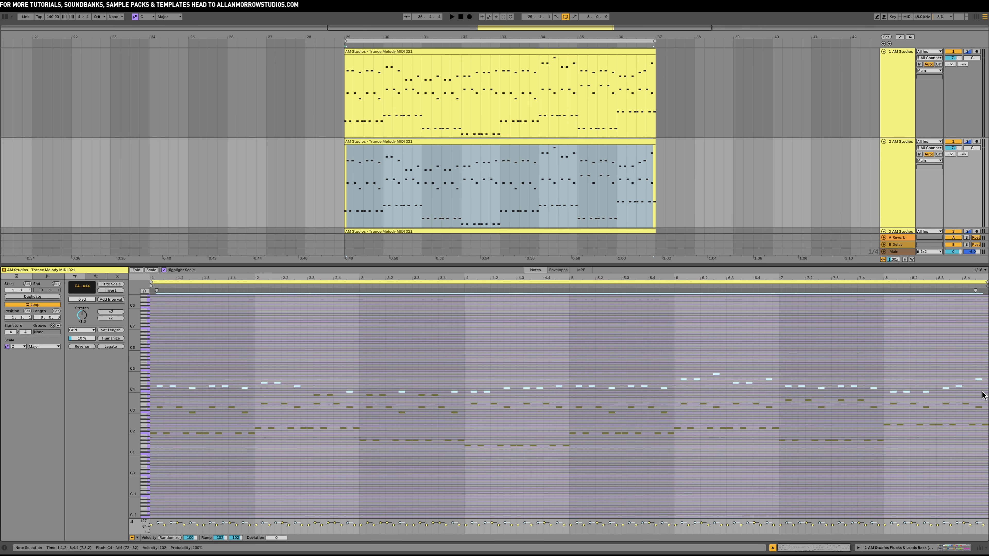
pyautogui.click(860, 413)
pyautogui.moveTo(266, 377); pyautogui.dragTo(551, 395)
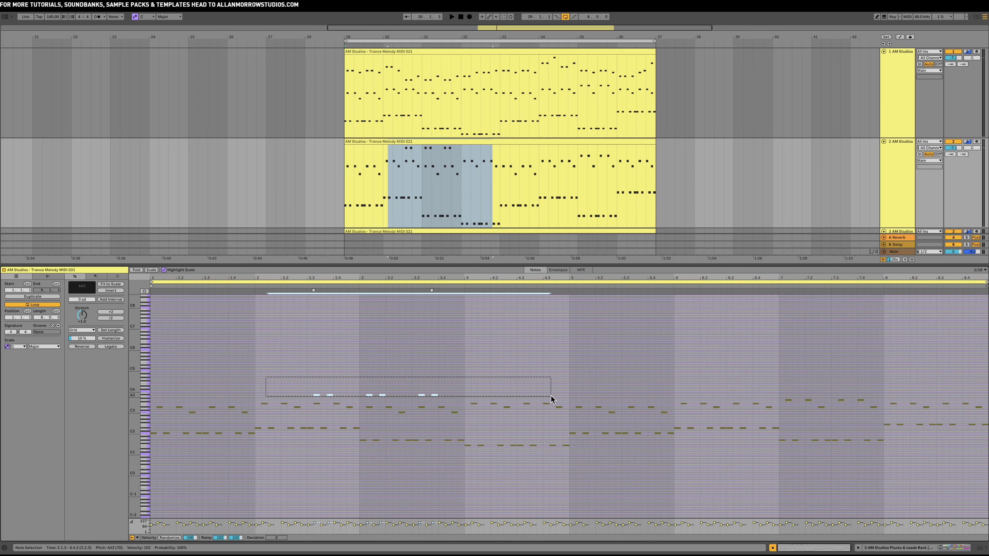
pyautogui.press('Delete')
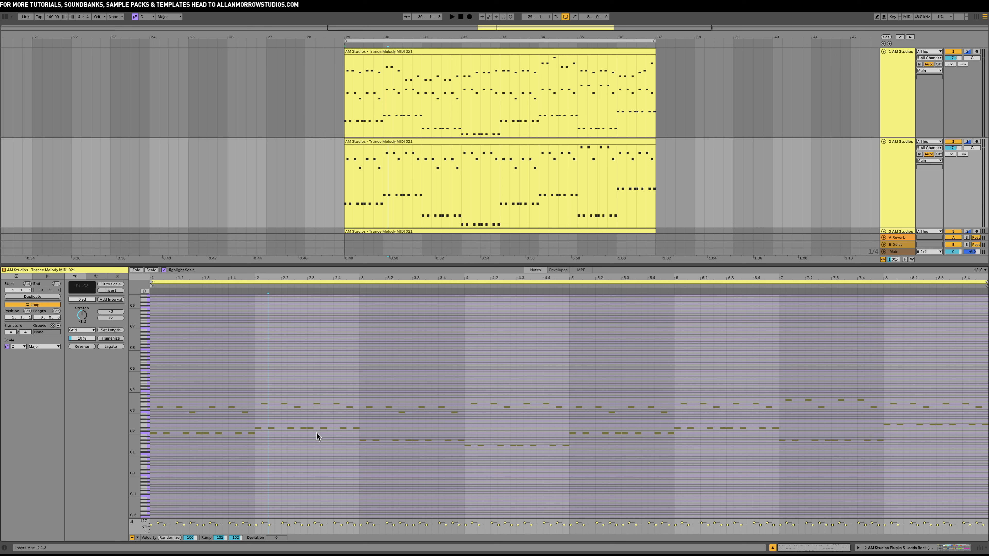
# - Delete the bass notes in bars 2, 4, 6 and 8 of the duplicated clip
pyautogui.moveTo(353, 434); pyautogui.dragTo(258, 427)
pyautogui.press('Delete')
pyautogui.moveTo(587, 460); pyautogui.dragTo(469, 444)
pyautogui.press('Delete')
pyautogui.moveTo(785, 424); pyautogui.dragTo(674, 426)
pyautogui.press('Delete')
pyautogui.moveTo(877, 424); pyautogui.dragTo(983, 431)
pyautogui.press('Delete')
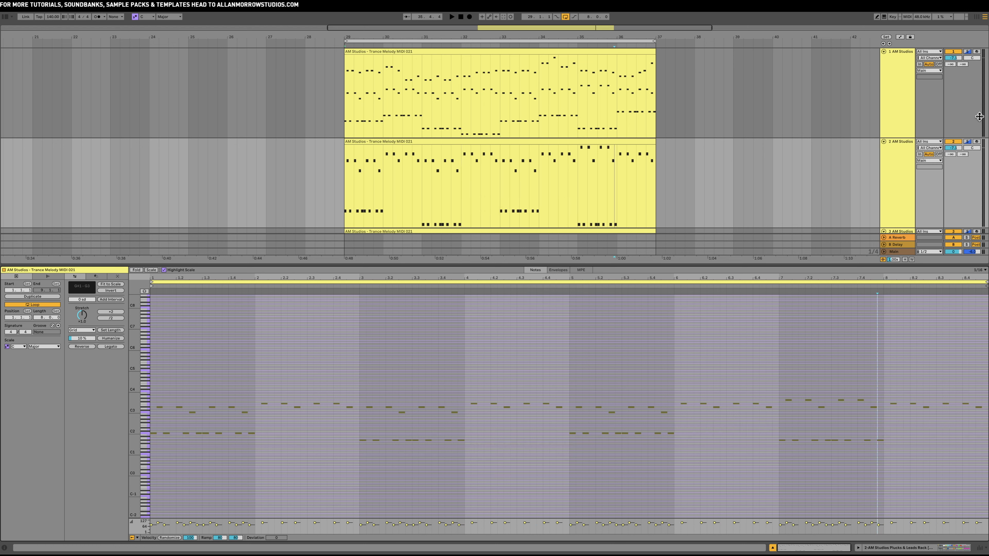
# - Solo the duplicated second track and audition its thinned note pattern
pyautogui.click(966, 142)
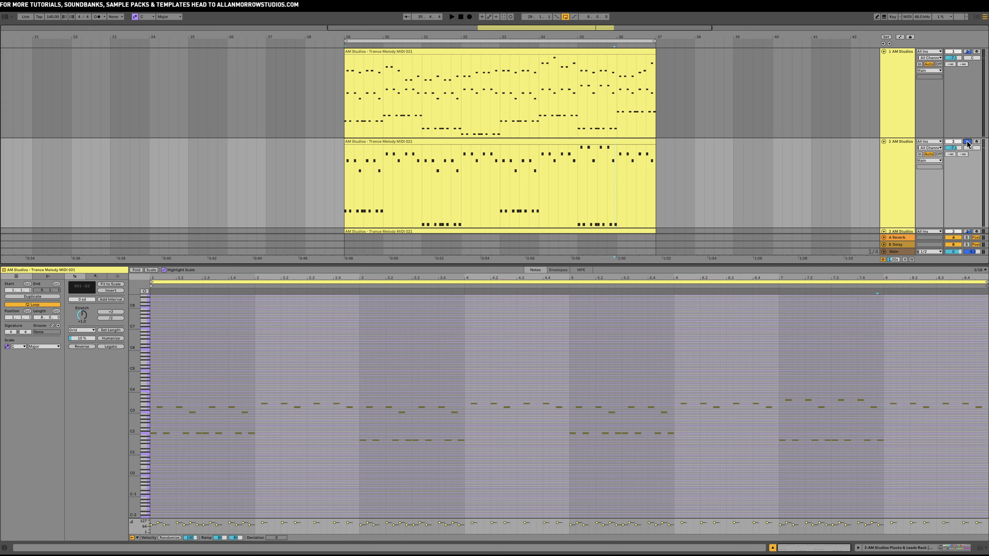
pyautogui.click(903, 163)
pyautogui.press('space')
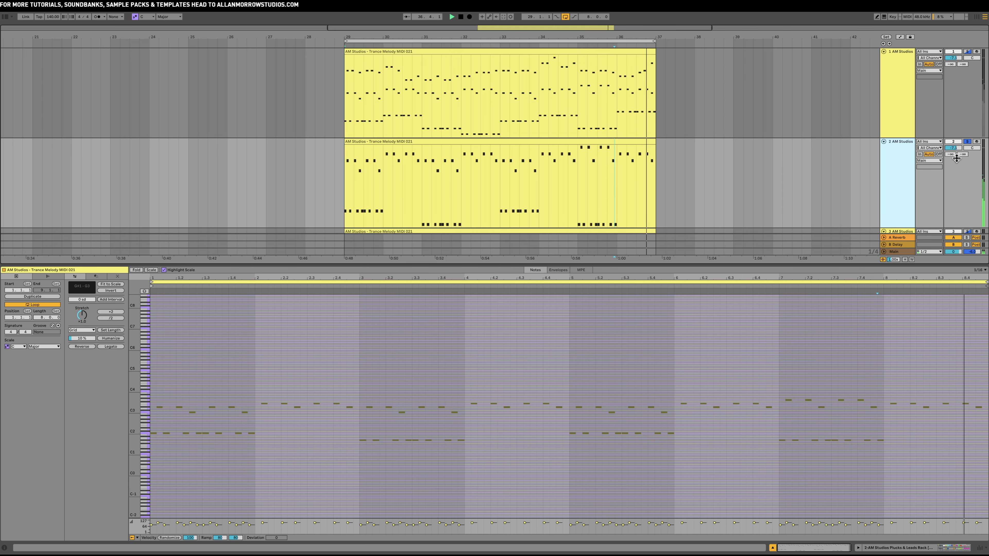
pyautogui.press('space')
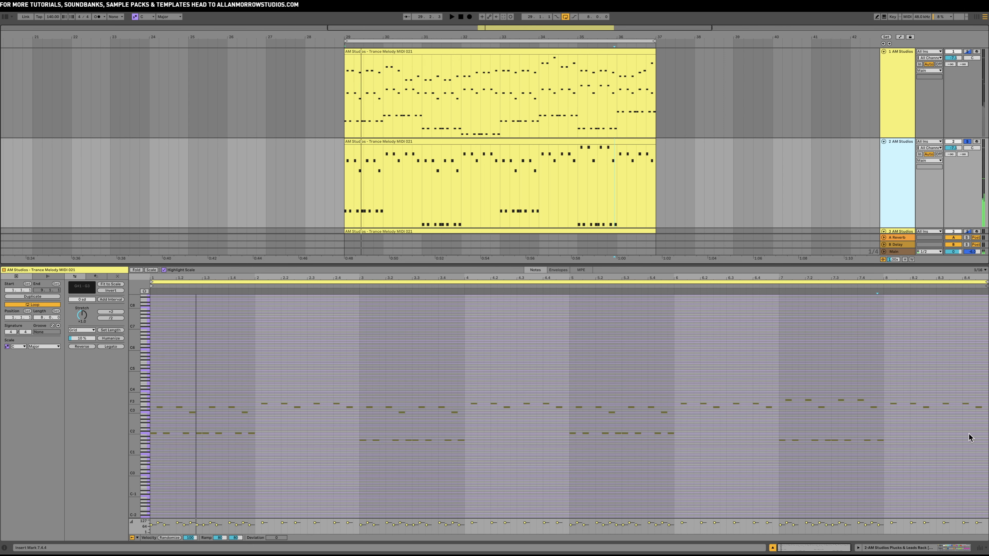
# - Randomize the macros of the duplicated second track's Plucks & Leads Rack repeatedly while it plays
pyautogui.click(906, 550)
pyautogui.click(880, 194)
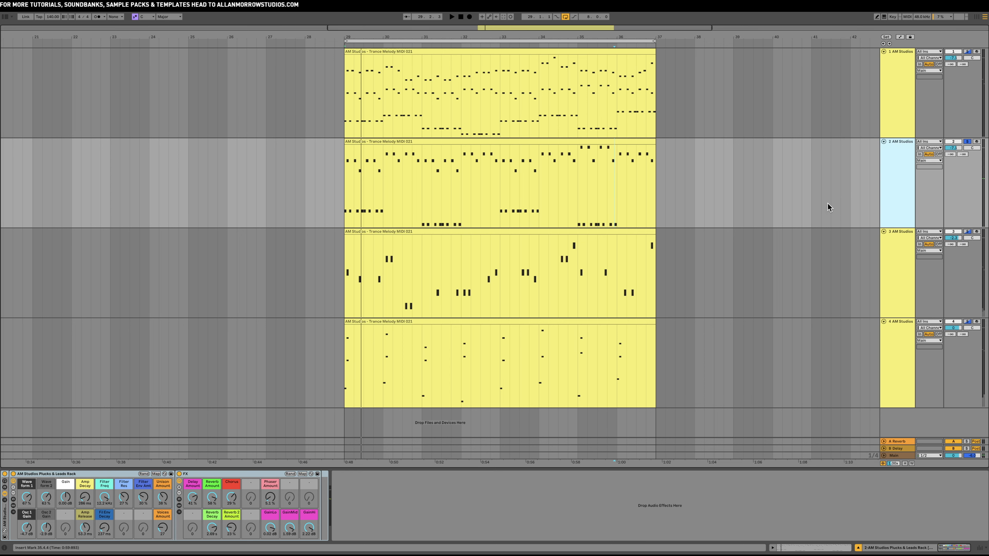
pyautogui.click(143, 474)
pyautogui.press('space')
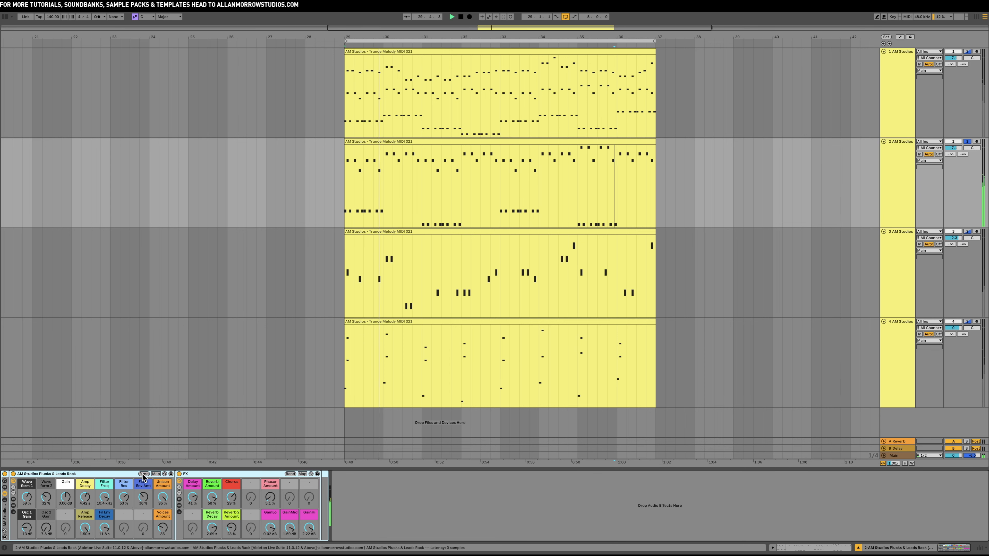
pyautogui.click(142, 474)
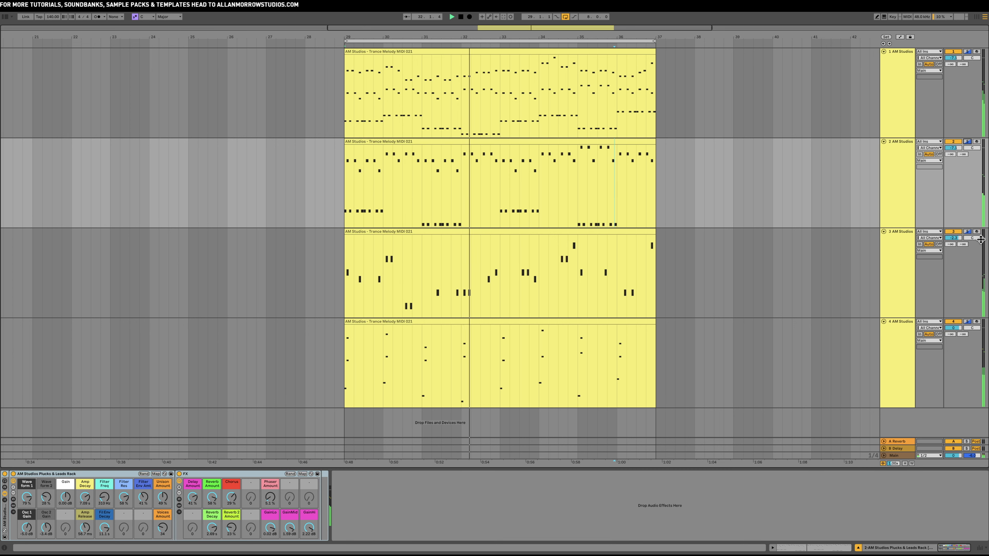
# - Audition the third track by toggling its solo, then play the layers with the first track silenced
pyautogui.click(967, 231)
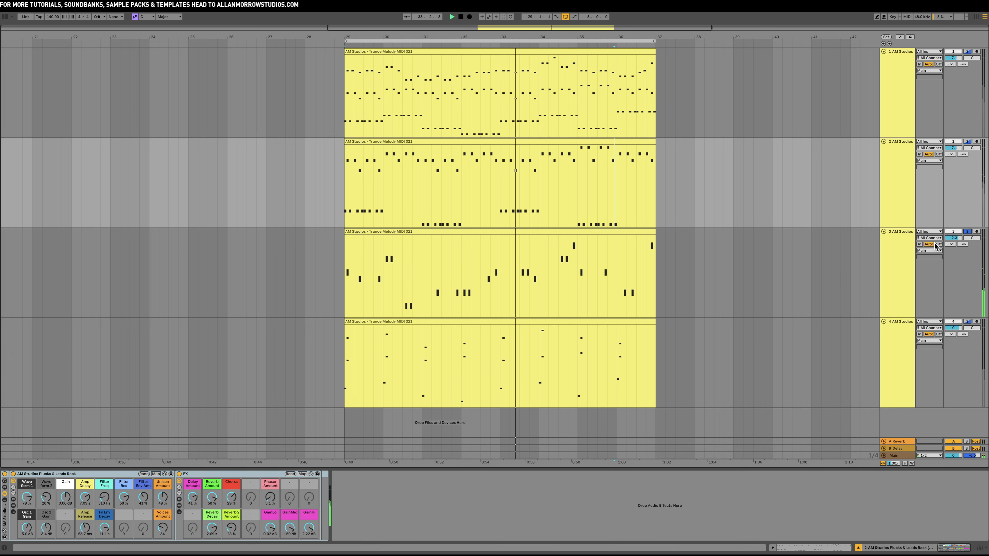
pyautogui.click(967, 232)
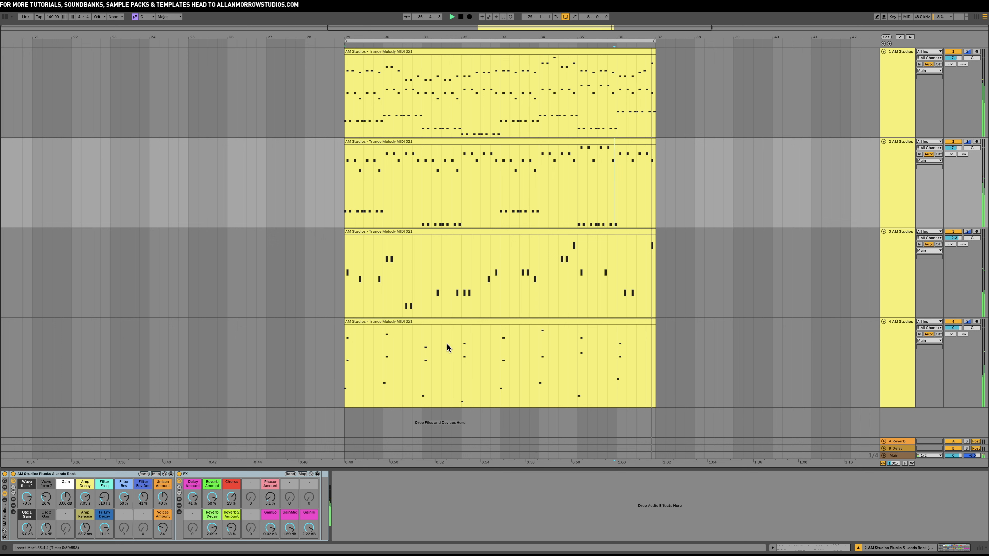
pyautogui.press('space')
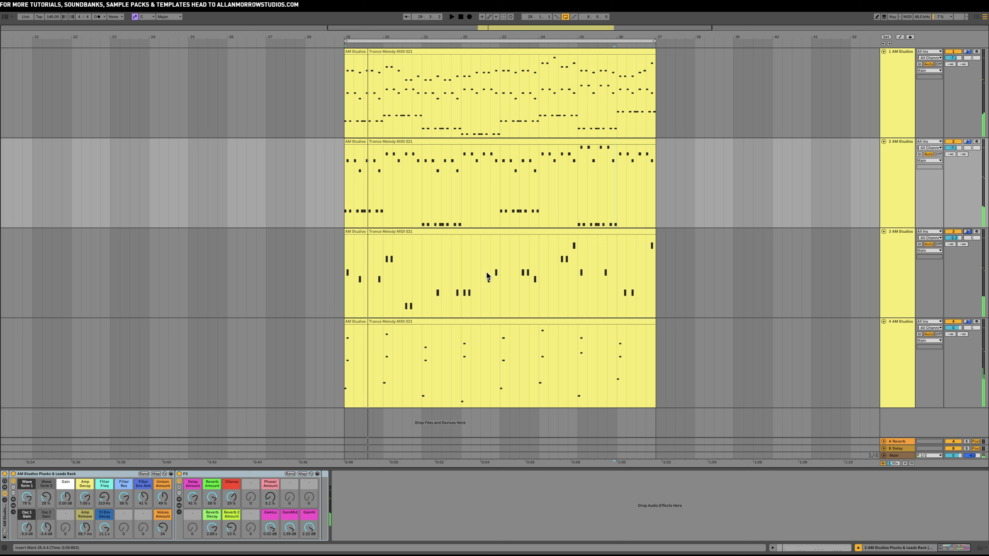
pyautogui.click(968, 231)
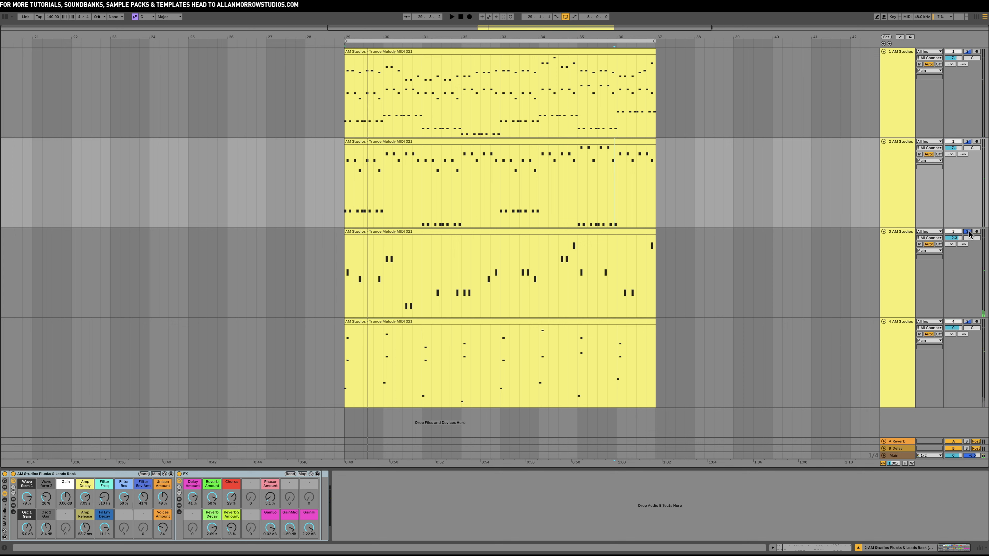
pyautogui.click(966, 52)
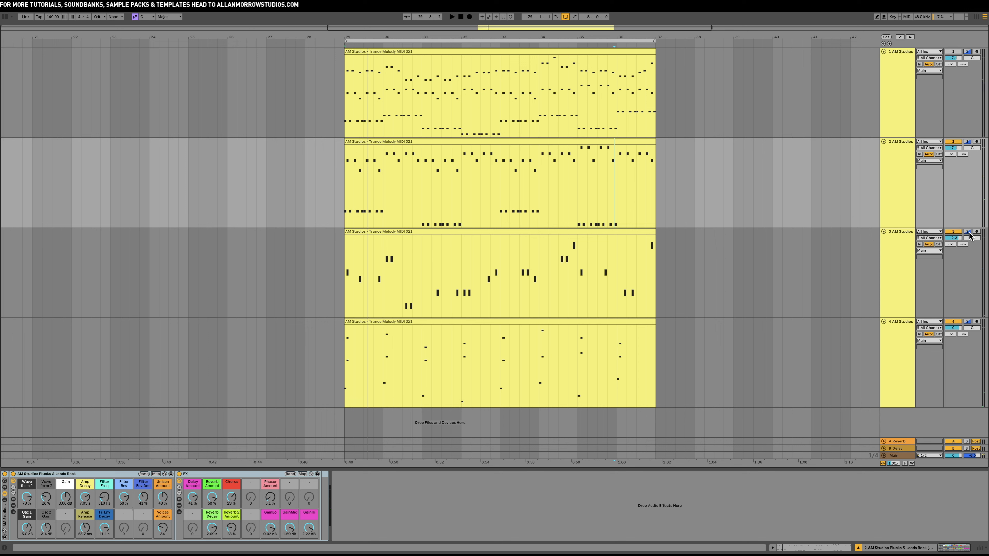
pyautogui.press('space')
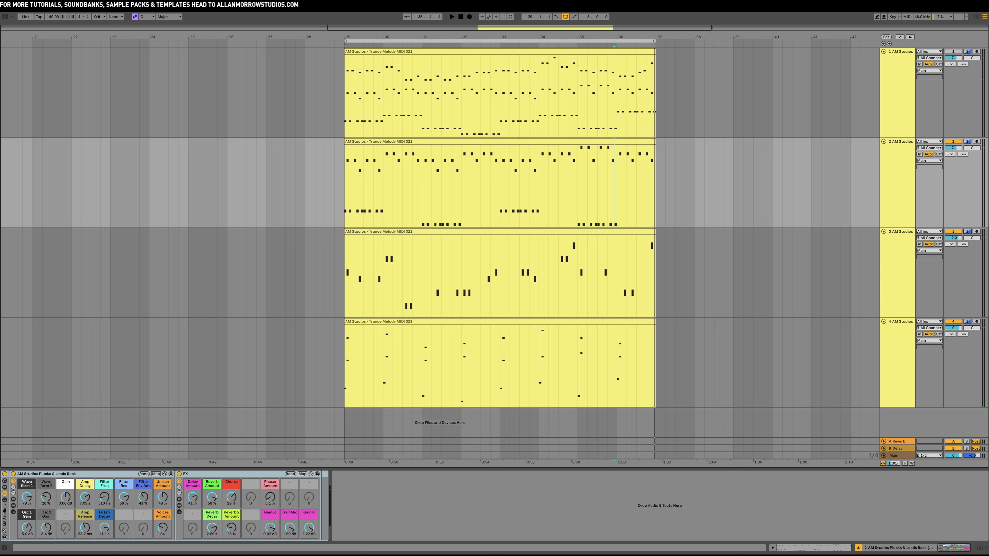
# - Solo the third and fourth tracks together and play their combined note patterns
pyautogui.click(967, 141)
pyautogui.click(967, 232)
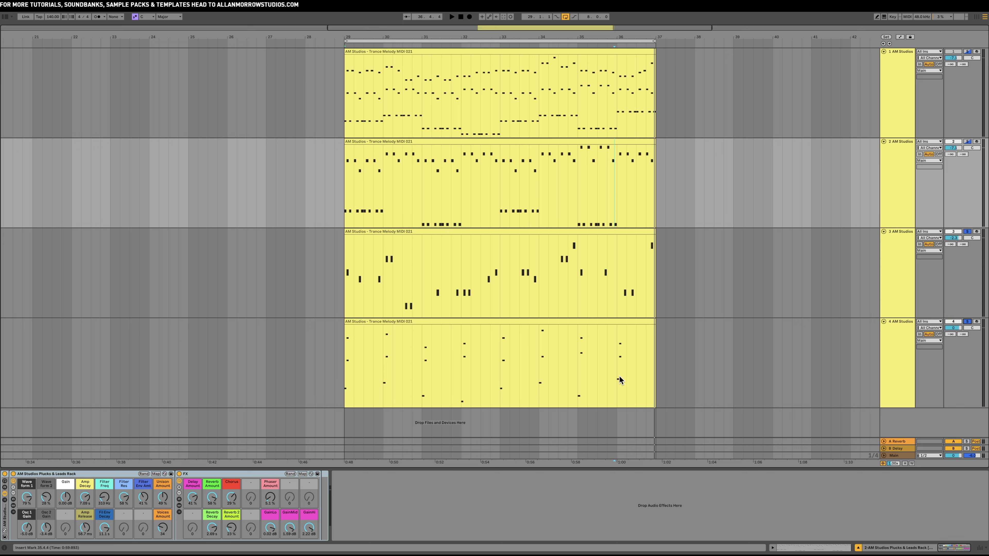
pyautogui.press('space')
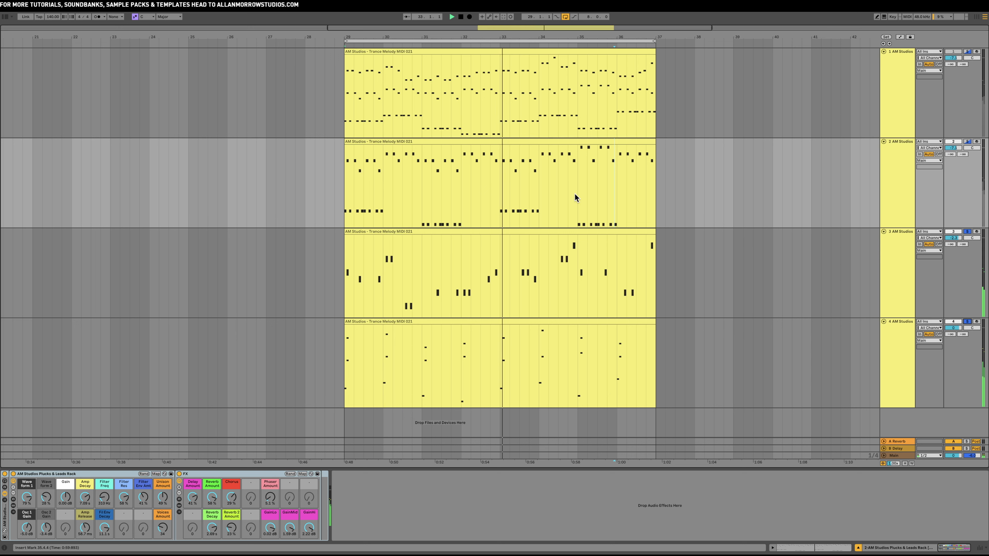
pyautogui.press('space')
# - Shorten the loop to the first two bars, bars 29 to 31, audition it, and extend the loop back to bar 37
pyautogui.click(651, 41)
pyautogui.moveTo(654, 41); pyautogui.dragTo(422, 63)
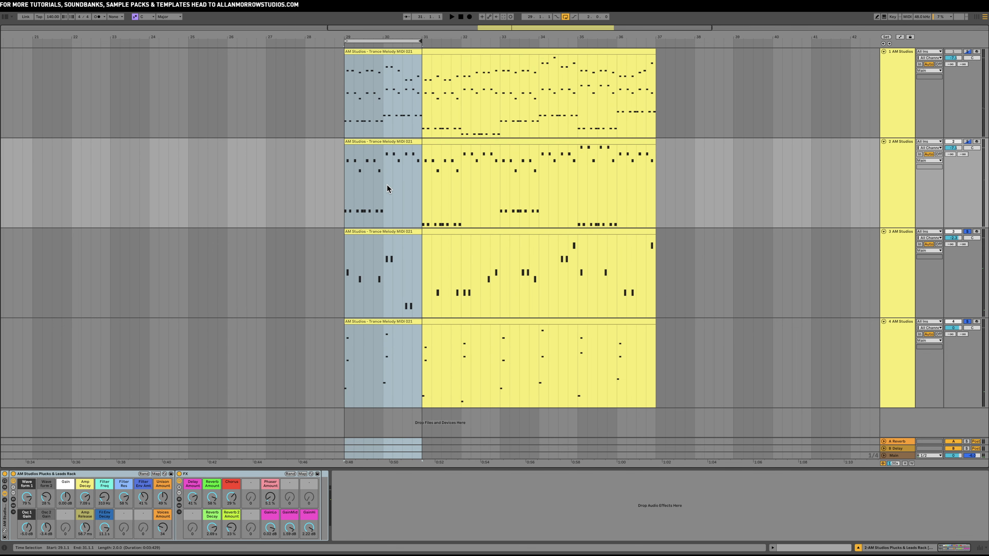
pyautogui.press('space')
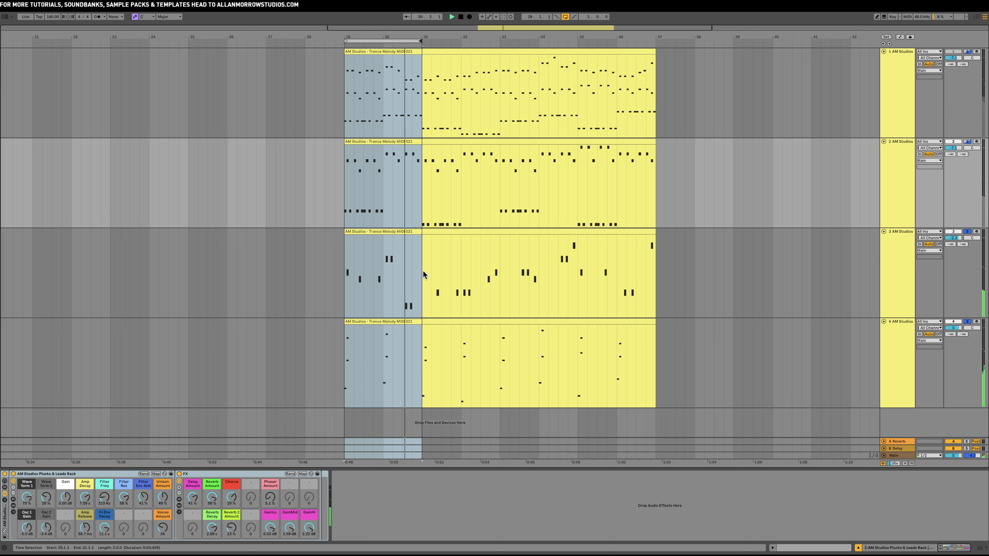
pyautogui.press('space')
pyautogui.moveTo(422, 41); pyautogui.dragTo(654, 40)
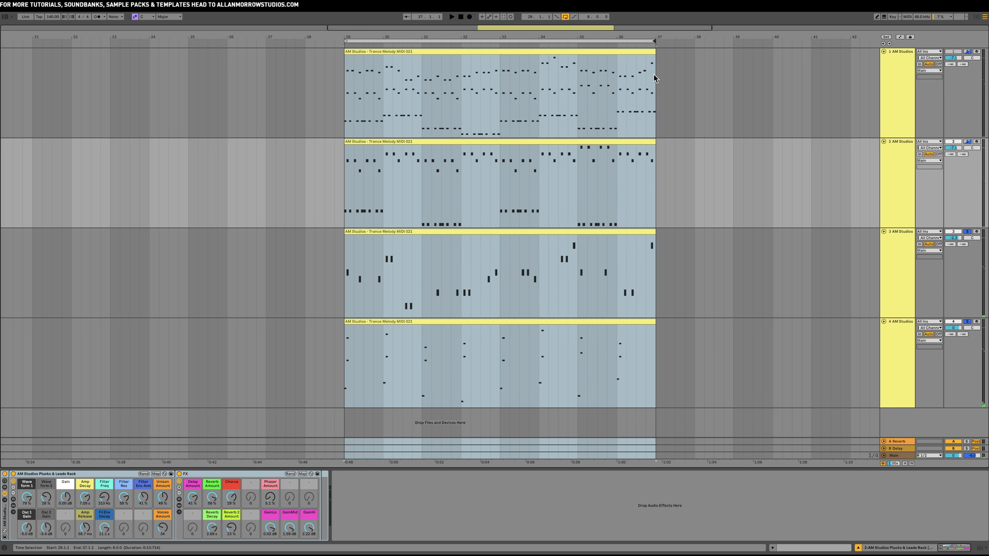